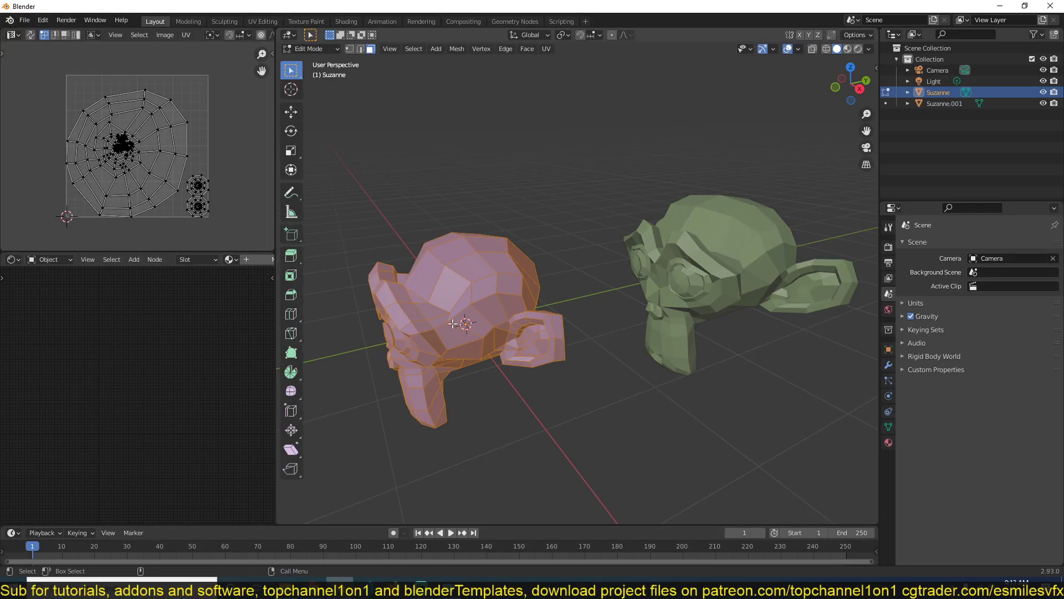
# - Toggle Edit Mode on the green monkey to view its UV layout
pyautogui.click(675, 248)
pyautogui.press('Tab')
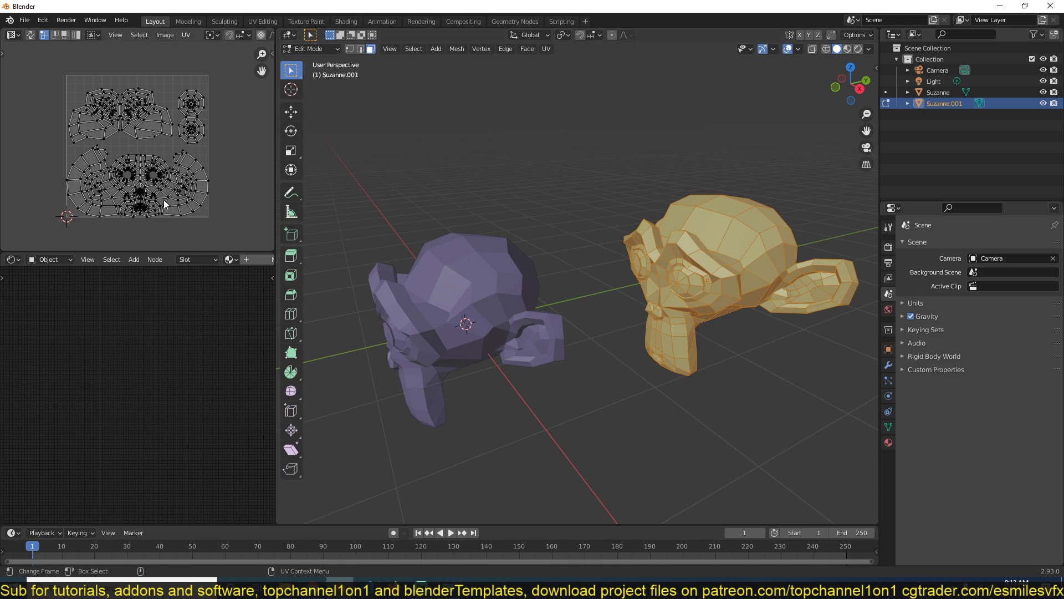
pyautogui.press('Tab')
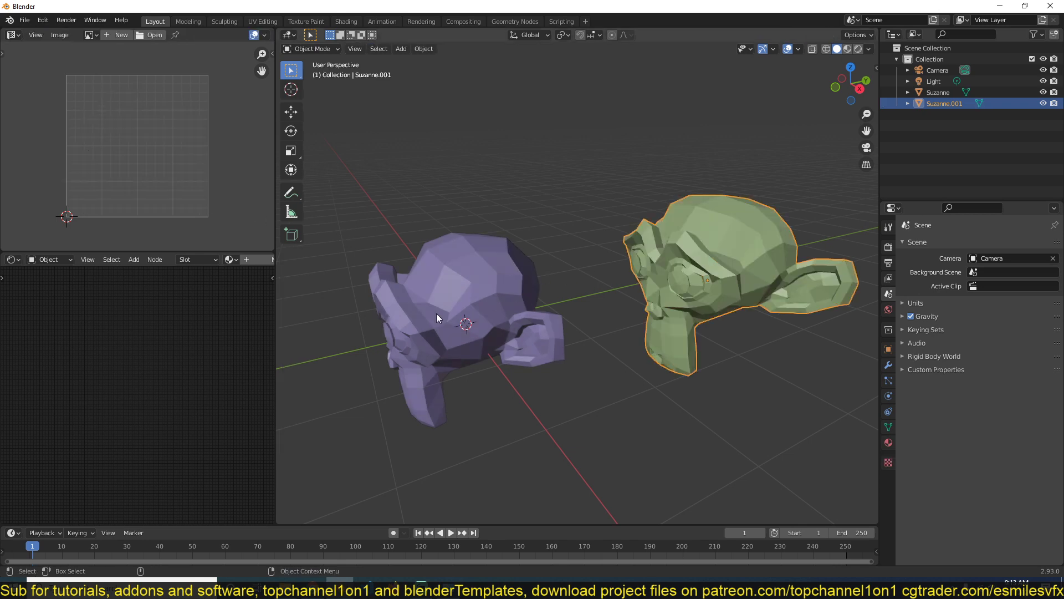
# - Select the purple and green monkeys together, with green as the source
pyautogui.click(437, 314)
pyautogui.click(713, 247)
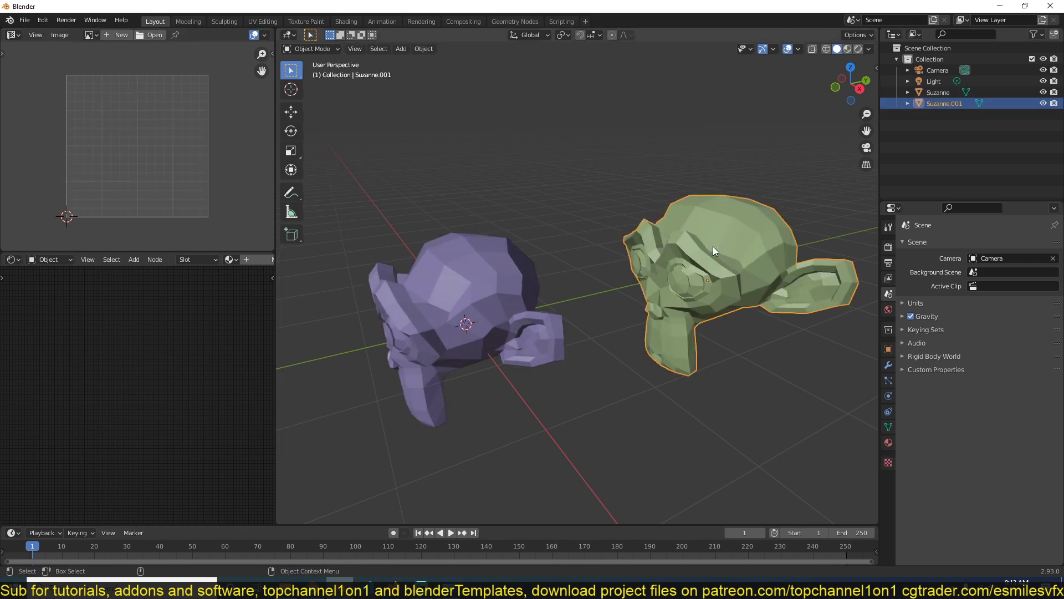
pyautogui.click(481, 291)
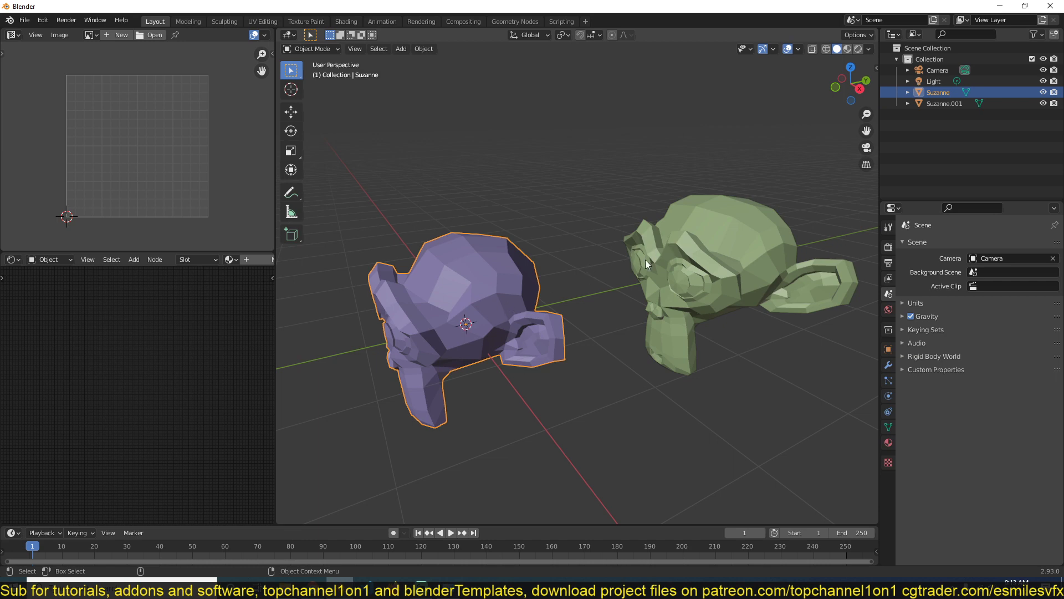
pyautogui.click(702, 245)
pyautogui.click(470, 302)
pyautogui.click(470, 320)
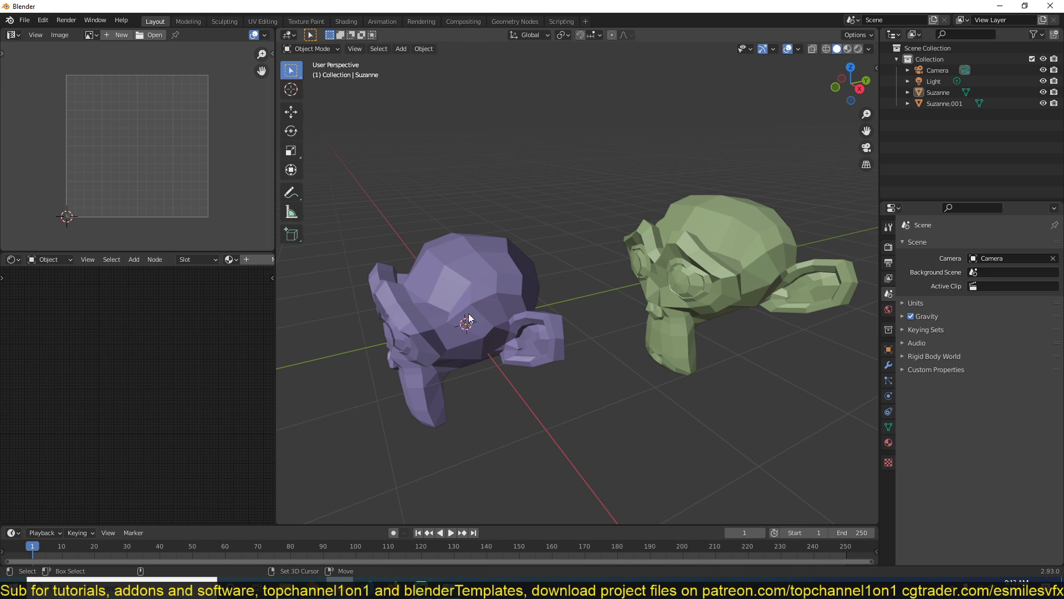
# - Copy the green monkey's UV maps onto the purple one via Link/Transfer Data
pyautogui.keyDown('shift'); pyautogui.click(711, 263); pyautogui.keyUp('shift')
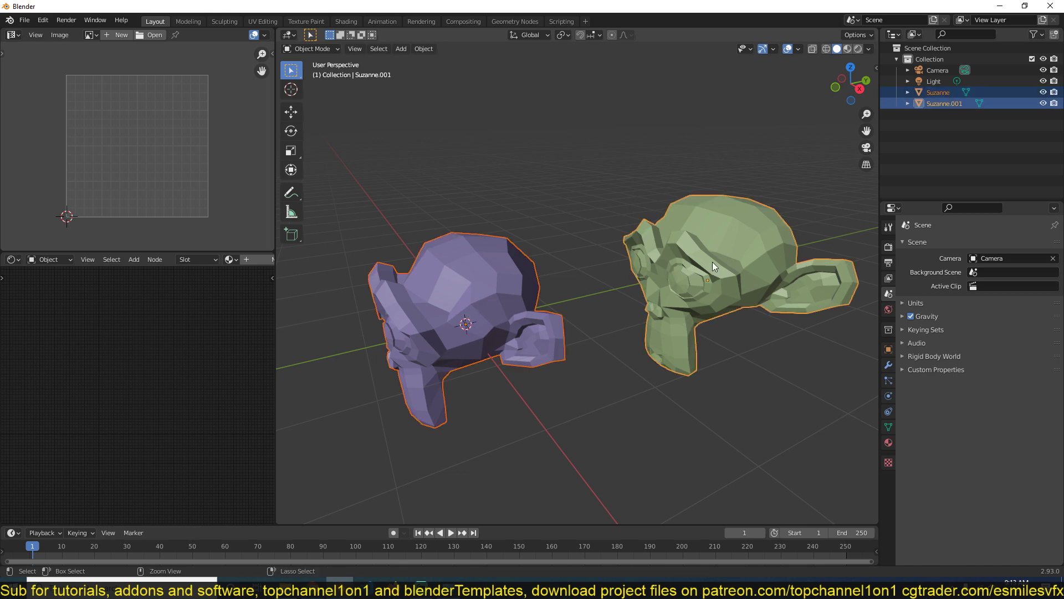
pyautogui.hotkey('ctrl', 'l')
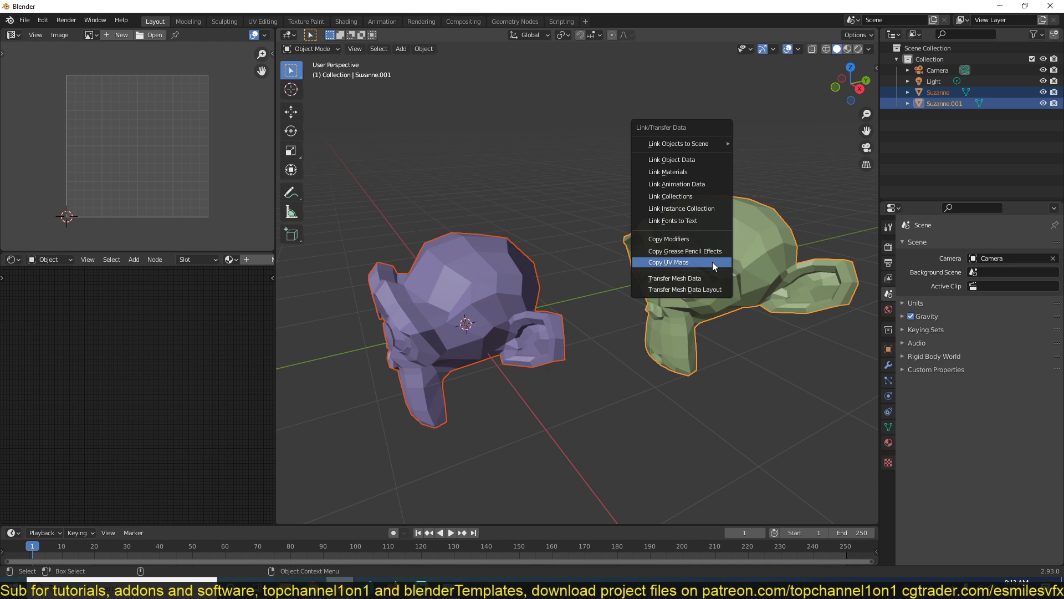
pyautogui.click(713, 262)
pyautogui.click(423, 48)
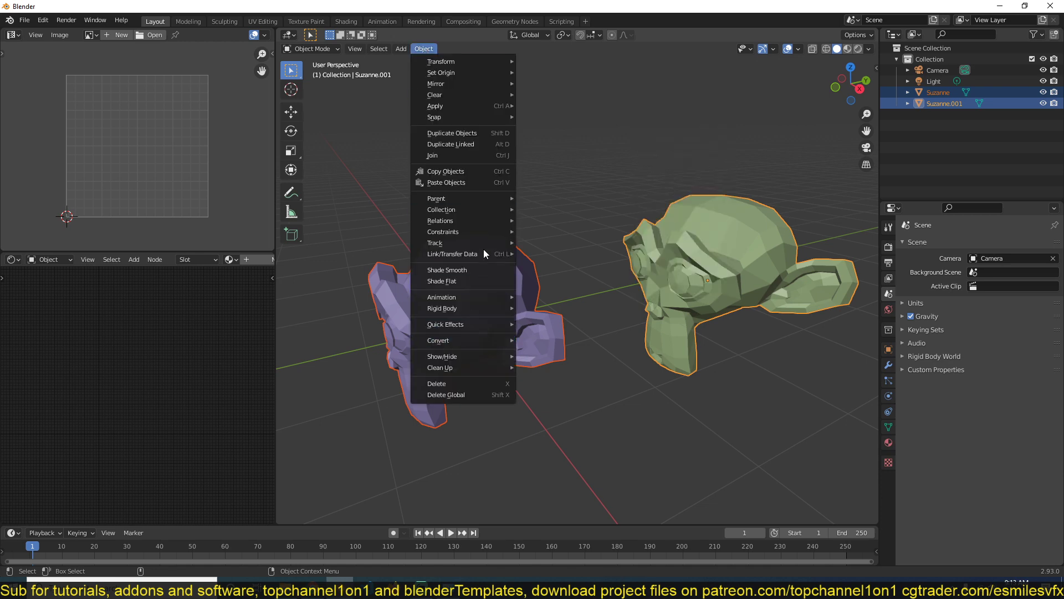
pyautogui.moveTo(453, 253)
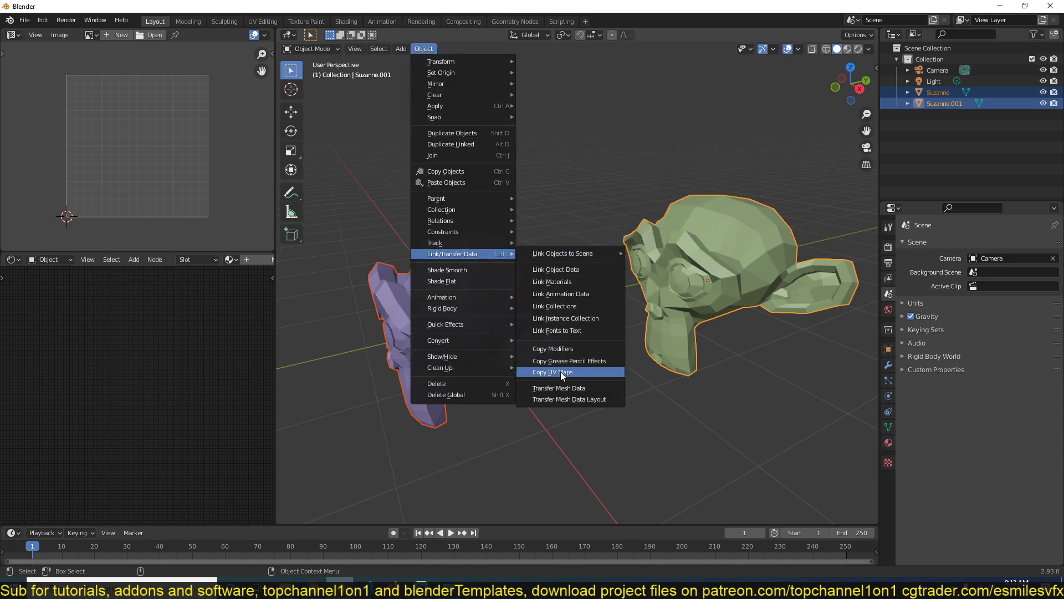
pyautogui.click(560, 371)
# - Toggle Edit Mode on the purple and green monkeys to compare their UVs
pyautogui.click(535, 332)
pyautogui.press('Tab')
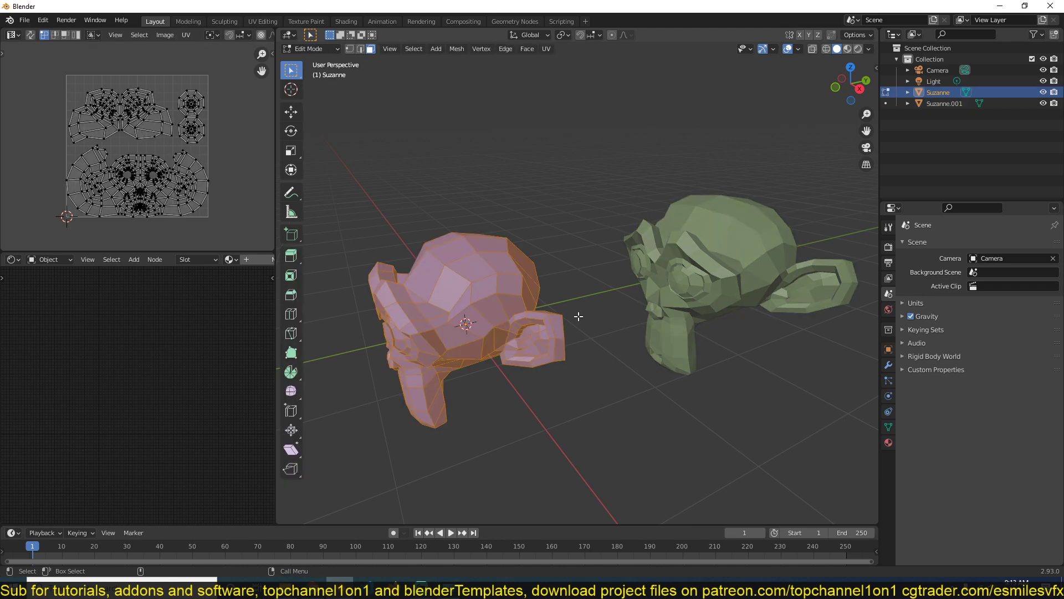
pyautogui.press('Tab')
pyautogui.click(751, 253)
pyautogui.press('Tab')
pyautogui.press('Tab')
# - Reselect the monkeys, ending with only the green monkey selected
pyautogui.click(509, 297)
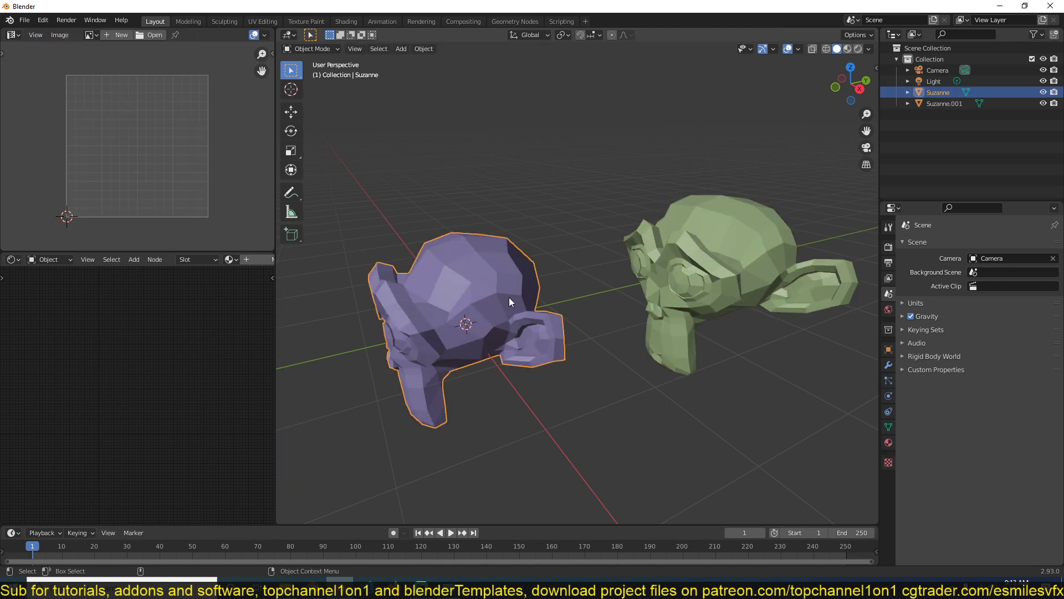
pyautogui.press('Tab')
pyautogui.press('Tab')
pyautogui.click(621, 270)
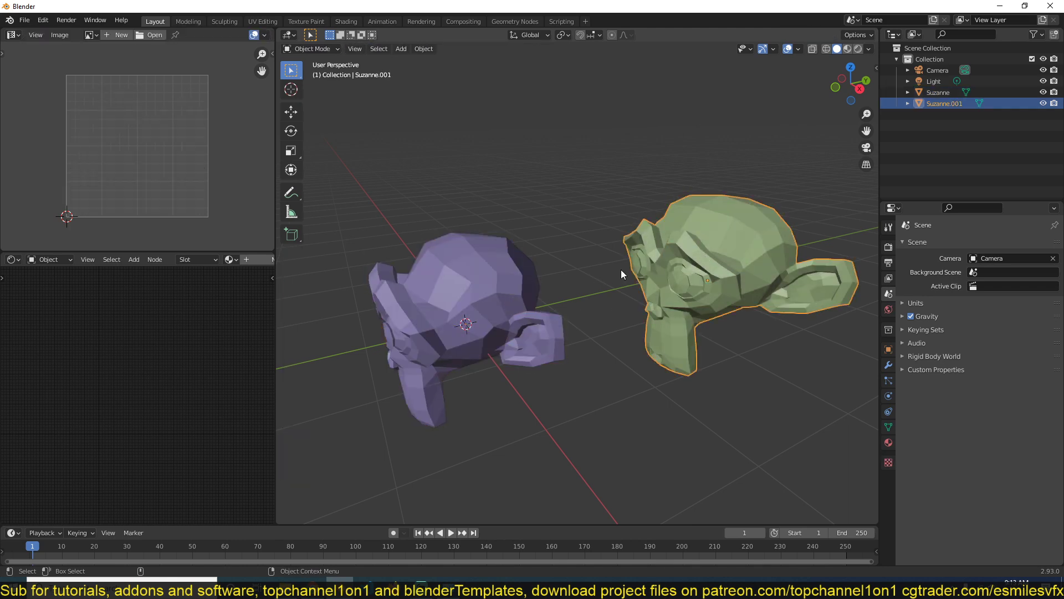
pyautogui.keyDown('shift'); pyautogui.click(464, 285); pyautogui.keyUp('shift')
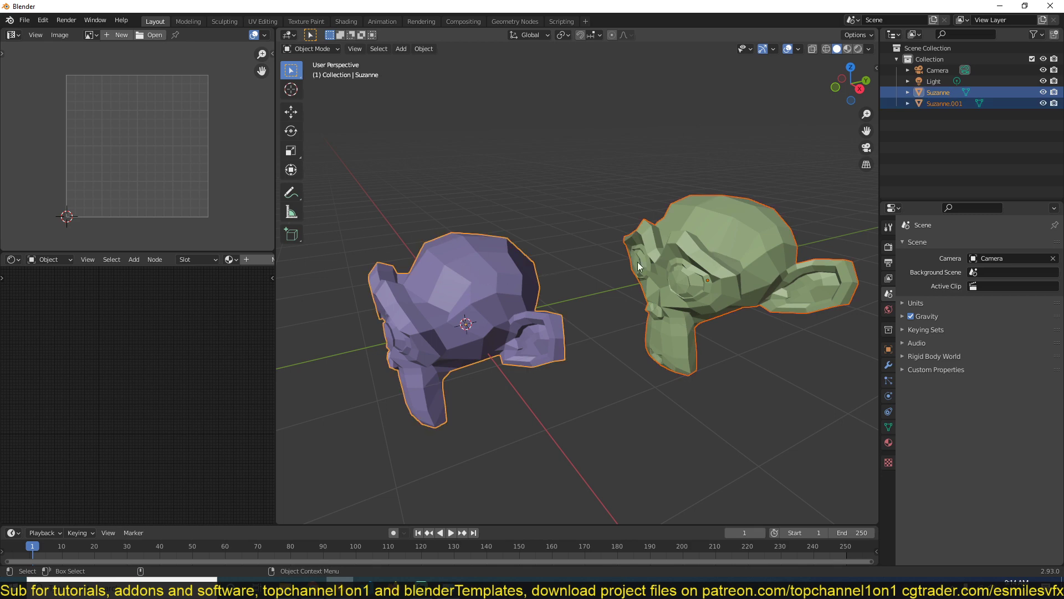
pyautogui.click(734, 246)
# - Inset and extrude the green head's top faces upward into a peak
pyautogui.press('Tab')
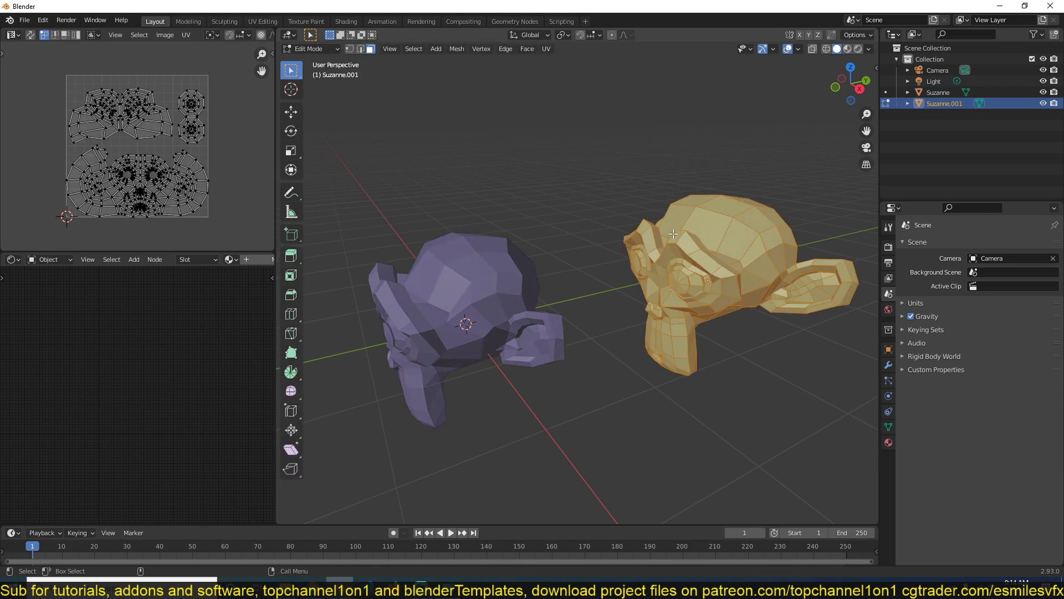
pyautogui.click(733, 250)
pyautogui.moveTo(749, 250); pyautogui.dragTo(707, 300, button='middle')
pyautogui.keyDown('shift'); pyautogui.click(741, 237); pyautogui.keyUp('shift')
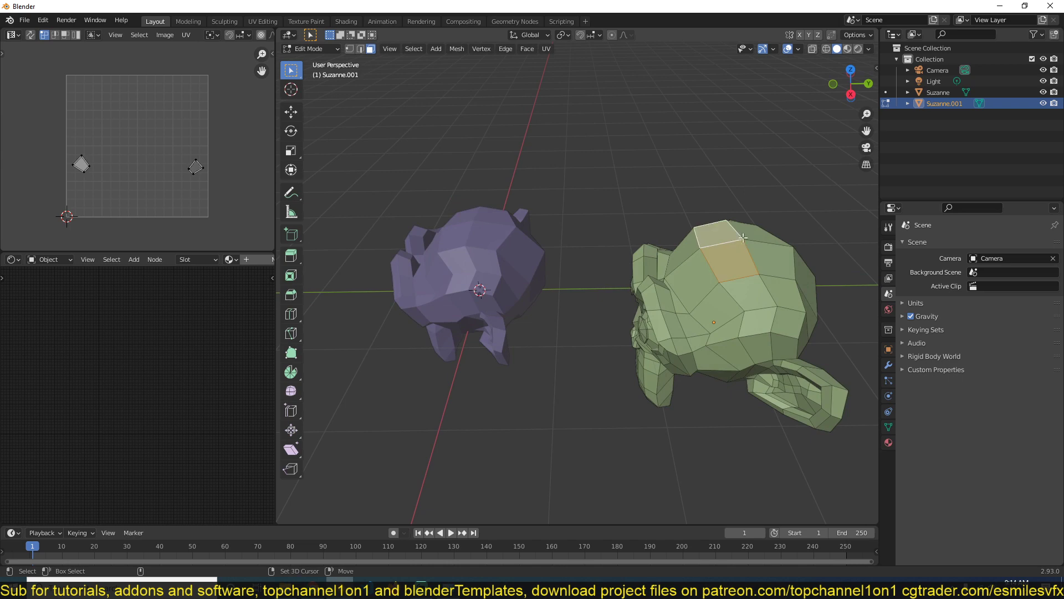
pyautogui.keyDown('shift'); pyautogui.click(763, 266); pyautogui.keyUp('shift')
pyautogui.hotkey('alt', 's')
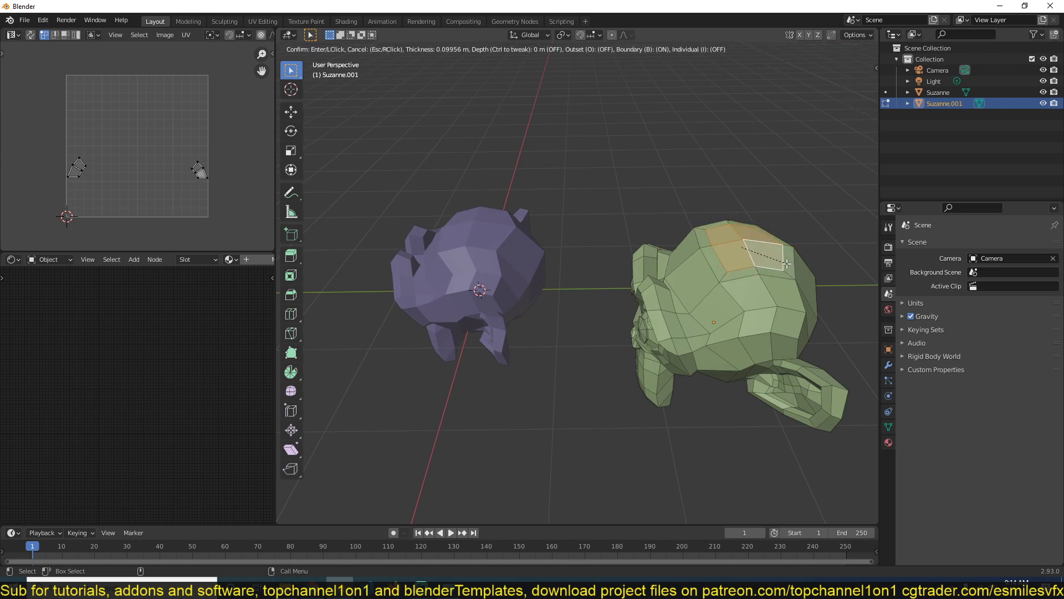
pyautogui.press('e')
pyautogui.click(837, 252)
pyautogui.hotkey('ctrl', 'z')
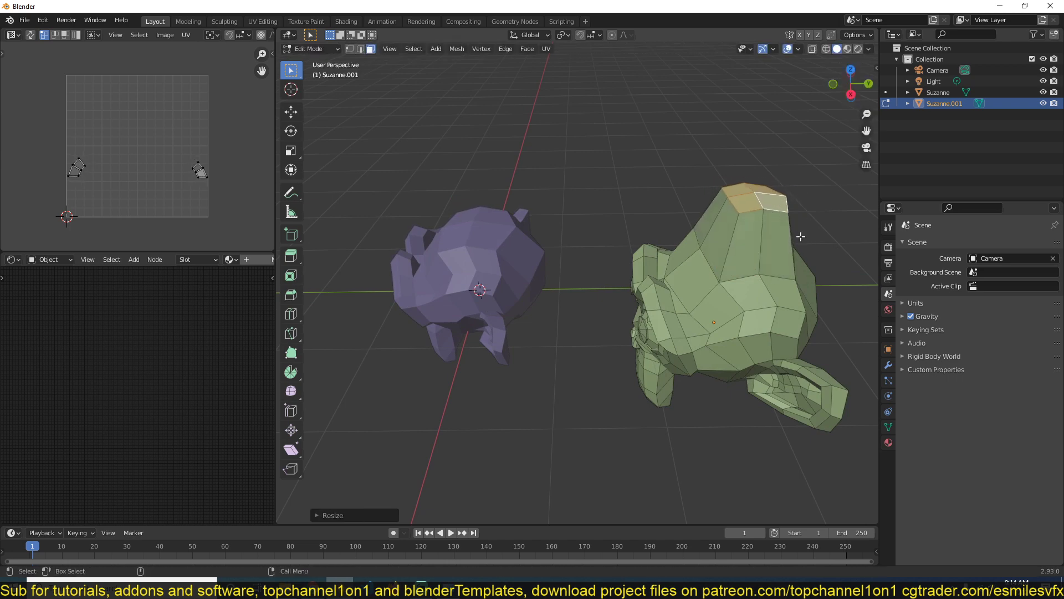
pyautogui.press('Tab')
# - Select only the green monkey and re-unwrap all its faces with U > Unwrap
pyautogui.moveTo(742, 198); pyautogui.dragTo(429, 285, button='middle')
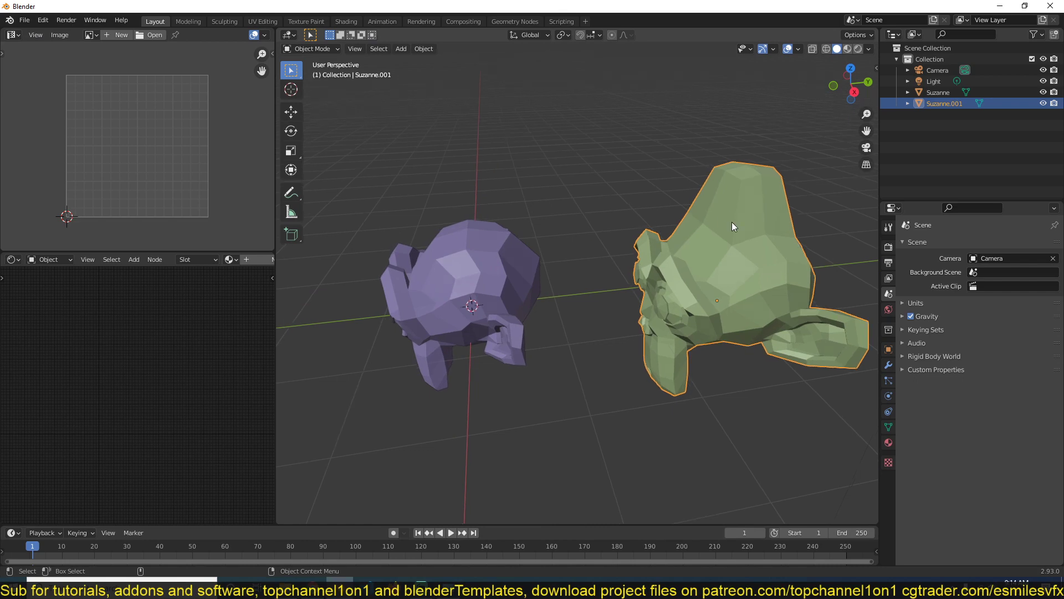
pyautogui.click(439, 276)
pyautogui.keyDown('shift'); pyautogui.click(689, 271); pyautogui.keyUp('shift')
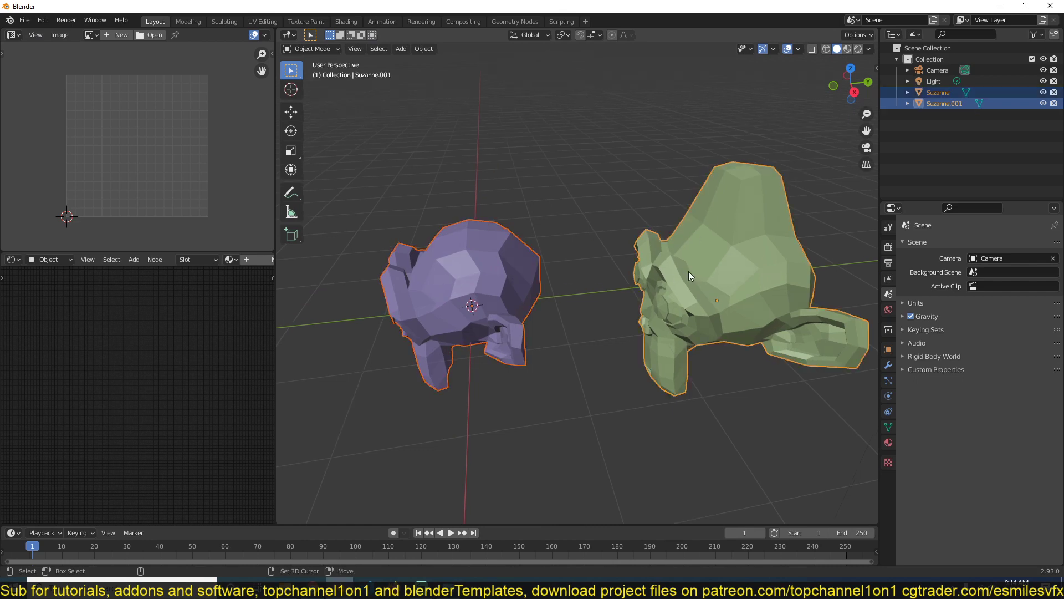
pyautogui.keyDown('shift'); pyautogui.click(478, 270); pyautogui.keyUp('shift')
pyautogui.press('Tab')
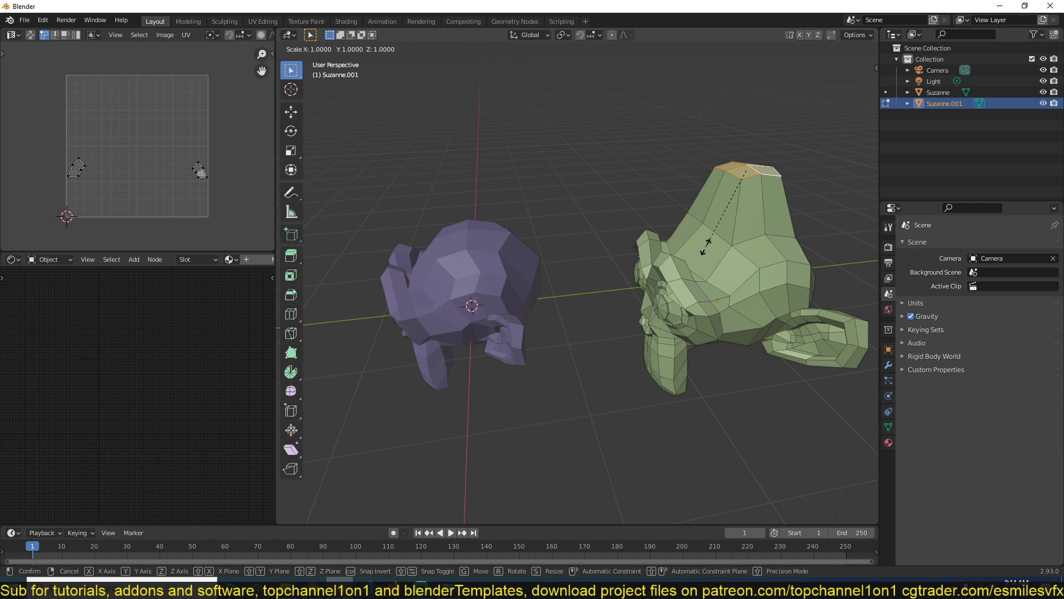
pyautogui.press('a')
pyautogui.press('u')
pyautogui.click(706, 247)
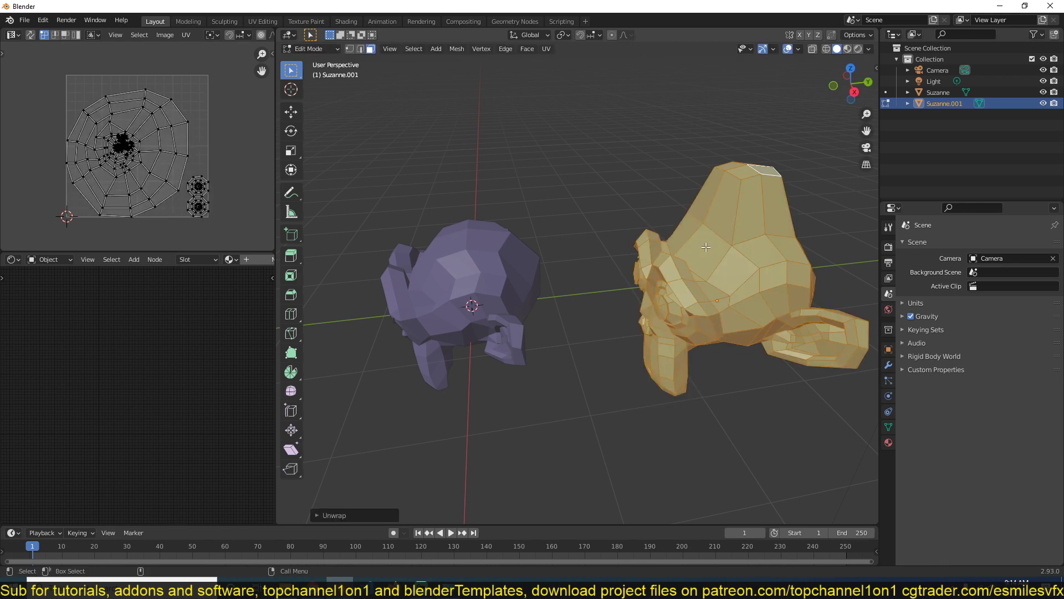
# - Return to Object Mode and select both monkeys
pyautogui.press('Tab')
pyautogui.keyDown('shift'); pyautogui.click(458, 265); pyautogui.keyUp('shift')
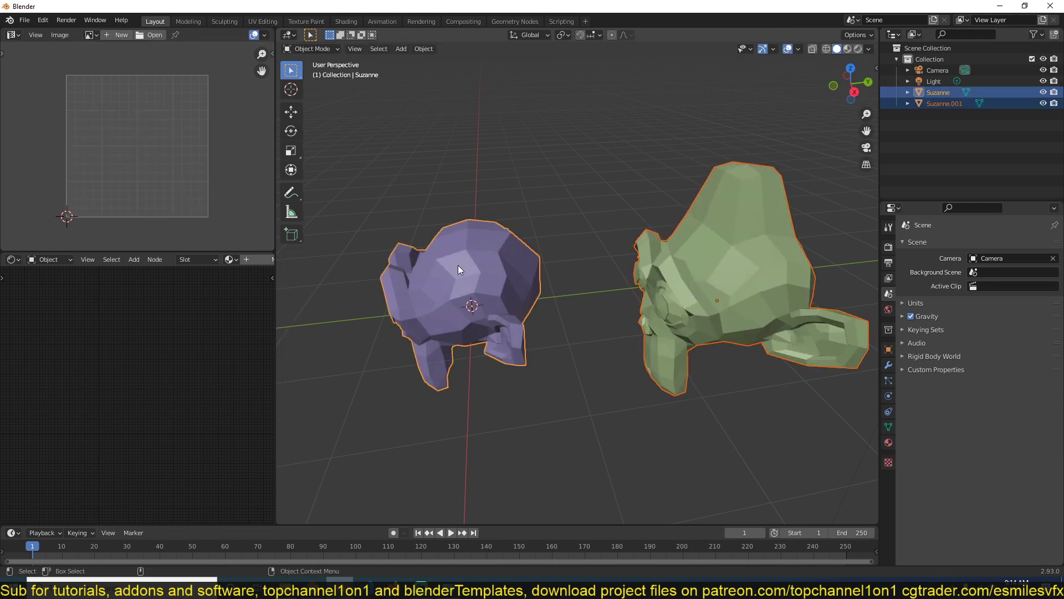
pyautogui.moveTo(791, 261); pyautogui.dragTo(643, 246, button='middle')
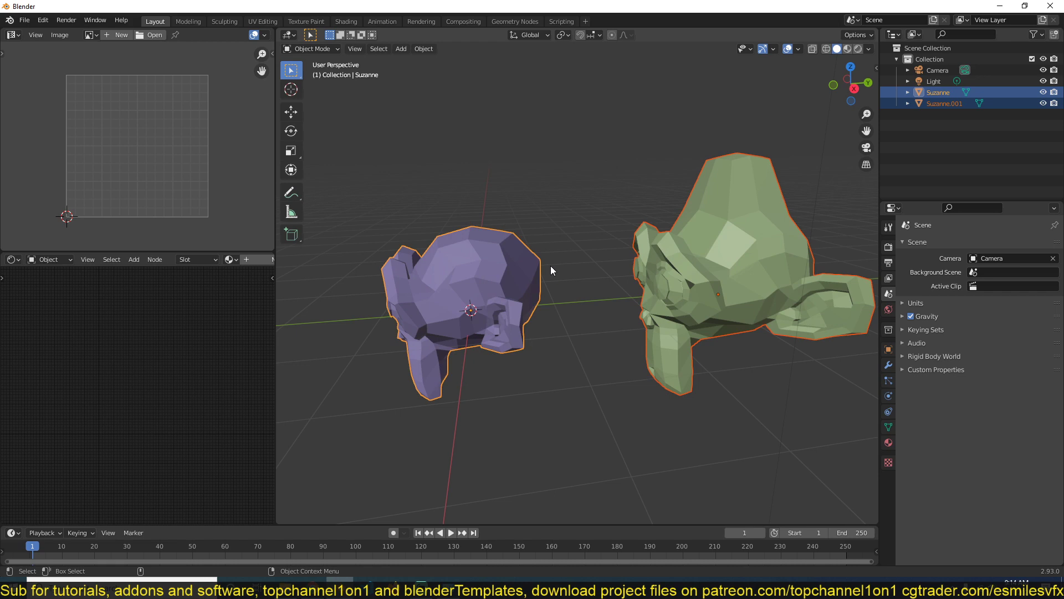
pyautogui.moveTo(550, 266); pyautogui.dragTo(623, 243, button='middle')
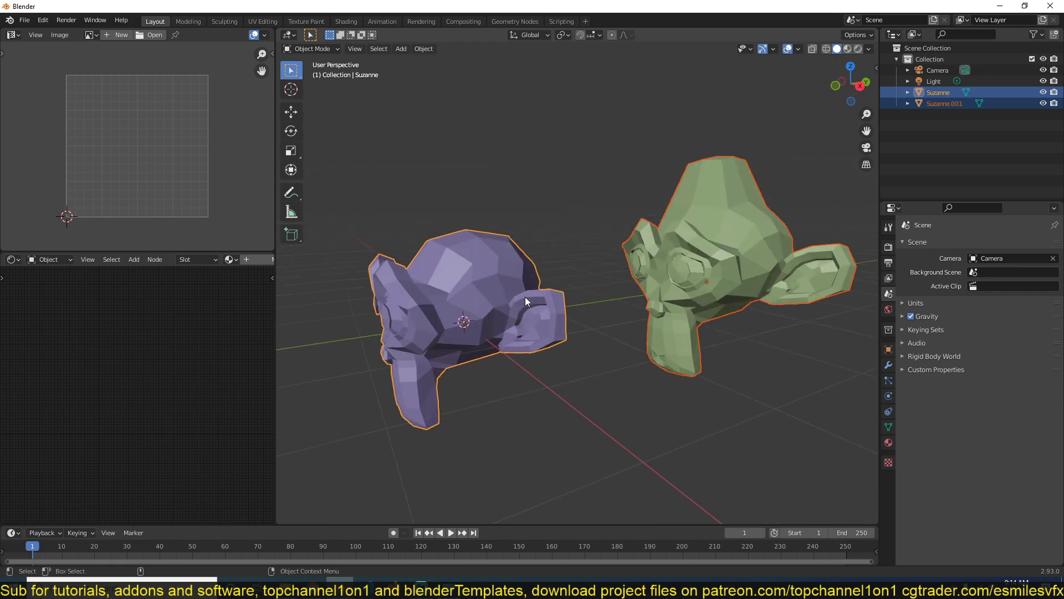
pyautogui.keyDown('shift'); pyautogui.click(664, 277); pyautogui.keyUp('shift')
pyautogui.keyDown('shift'); pyautogui.click(513, 304); pyautogui.keyUp('shift')
# - Toggle Edit Mode on the purple and green monkeys to inspect their UVs
pyautogui.click(550, 303)
pyautogui.press('Tab')
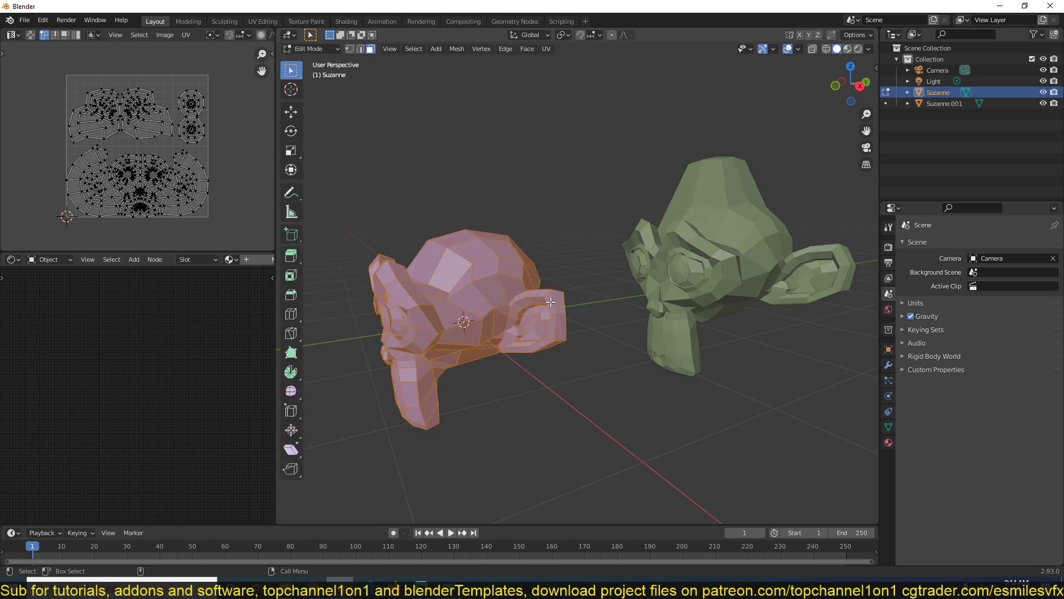
pyautogui.press('Tab')
pyautogui.click(685, 248)
pyautogui.press('Tab')
pyautogui.press('Tab')
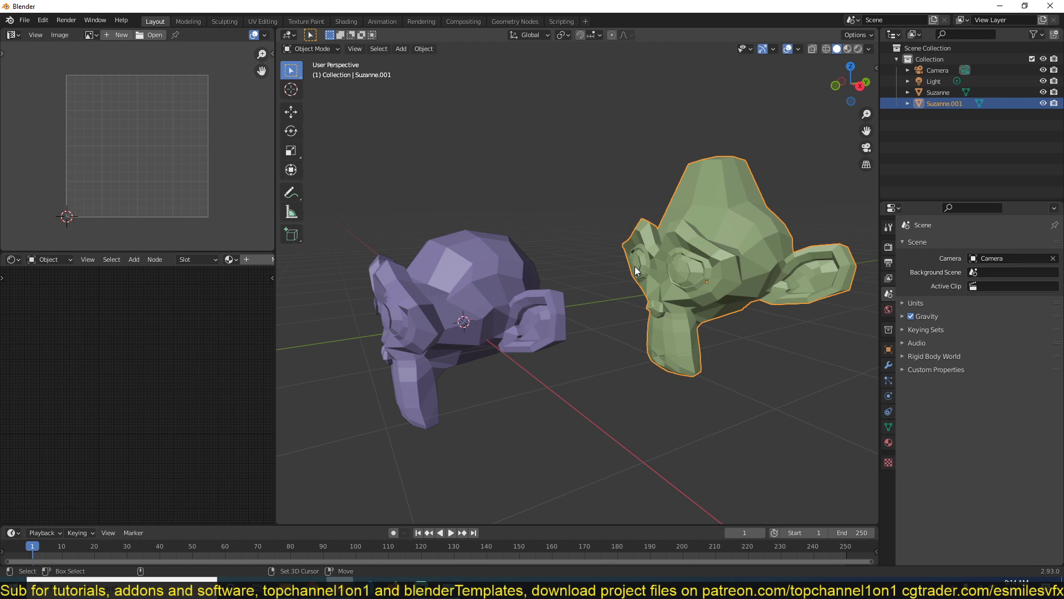
# - With purple active, run Link/Transfer Data and get the loop-mismatch warning
pyautogui.click(496, 281)
pyautogui.keyDown('shift'); pyautogui.click(684, 249); pyautogui.keyUp('shift')
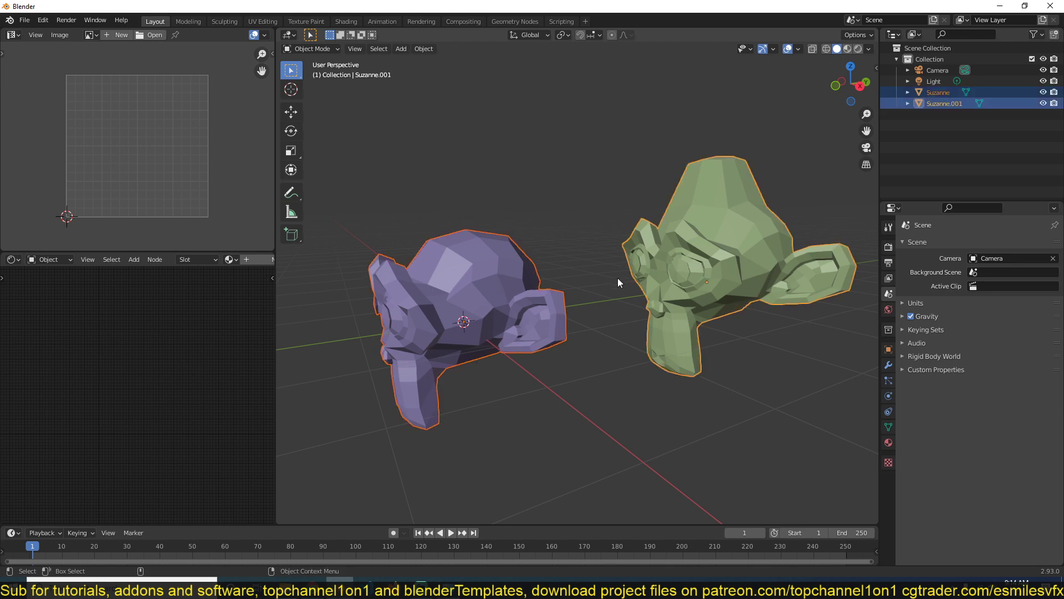
pyautogui.click(521, 309)
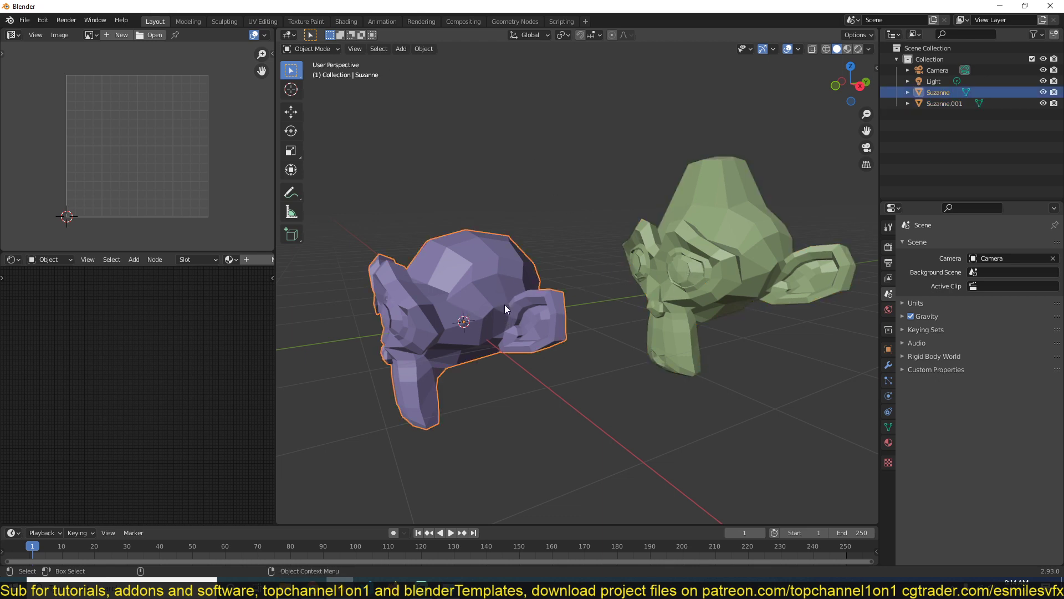
pyautogui.keyDown('shift'); pyautogui.click(697, 281); pyautogui.keyUp('shift')
pyautogui.keyDown('shift'); pyautogui.click(463, 312); pyautogui.keyUp('shift')
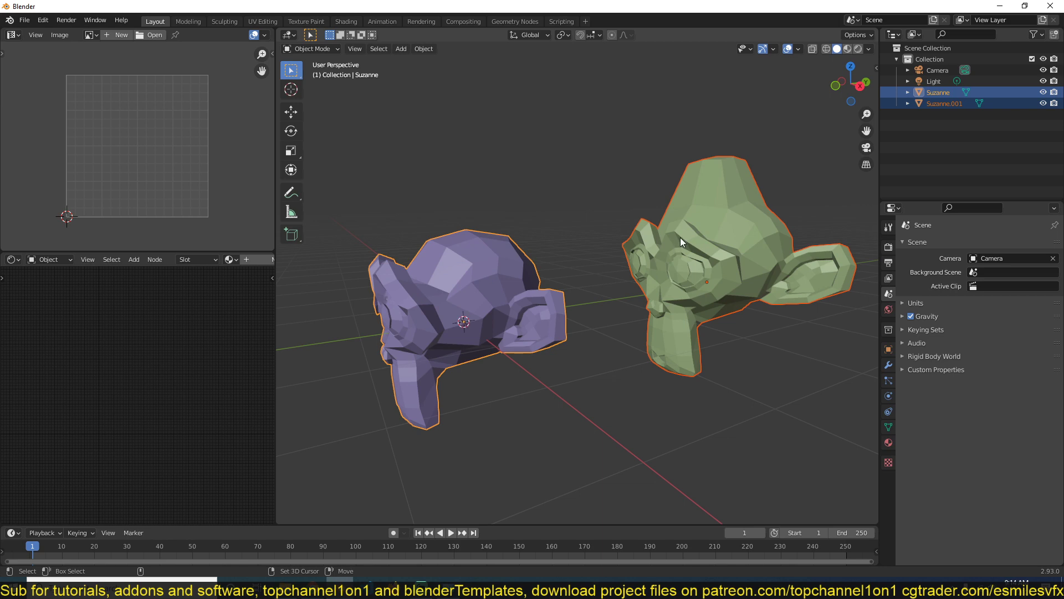
pyautogui.click(423, 48)
pyautogui.moveTo(441, 297)
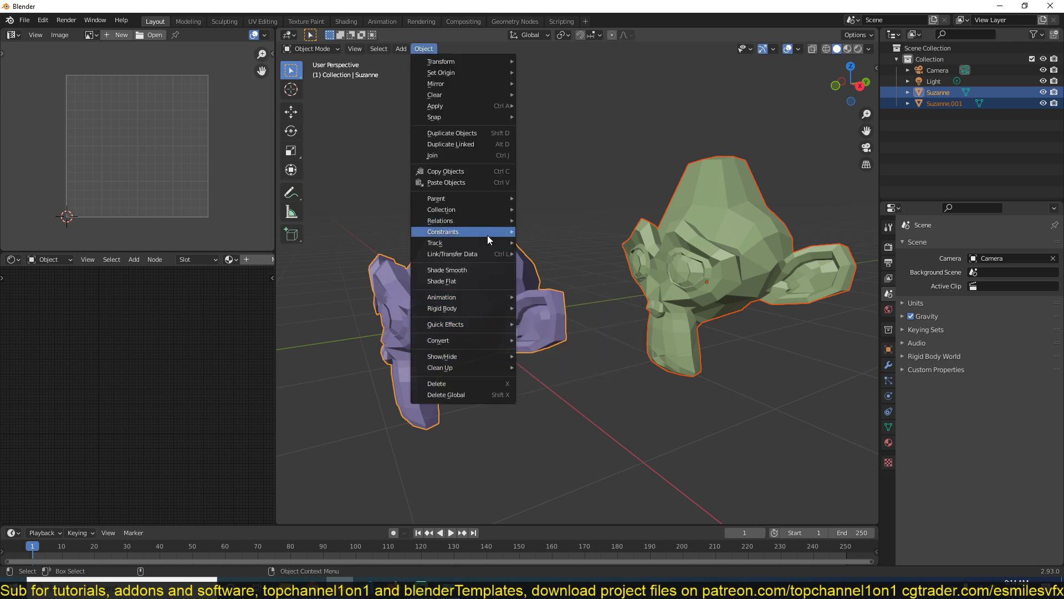
pyautogui.moveTo(453, 254)
pyautogui.click(575, 373)
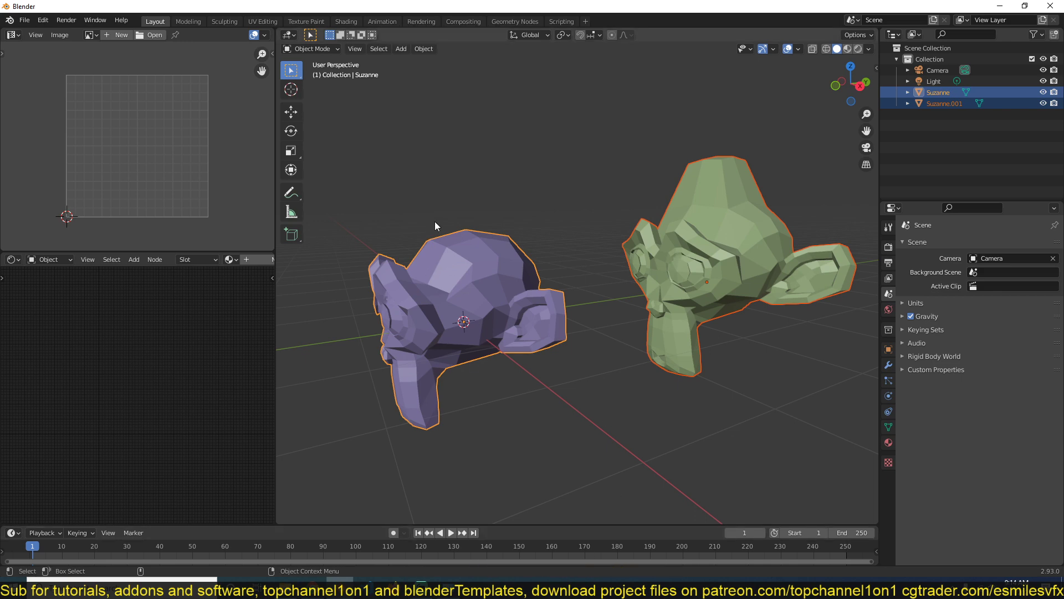
# - Select the purple monkey and enter its Edit Mode
pyautogui.keyDown('shift'); pyautogui.click(641, 250); pyautogui.keyUp('shift')
pyautogui.moveTo(531, 274); pyautogui.dragTo(559, 310, button='middle')
pyautogui.click(468, 302)
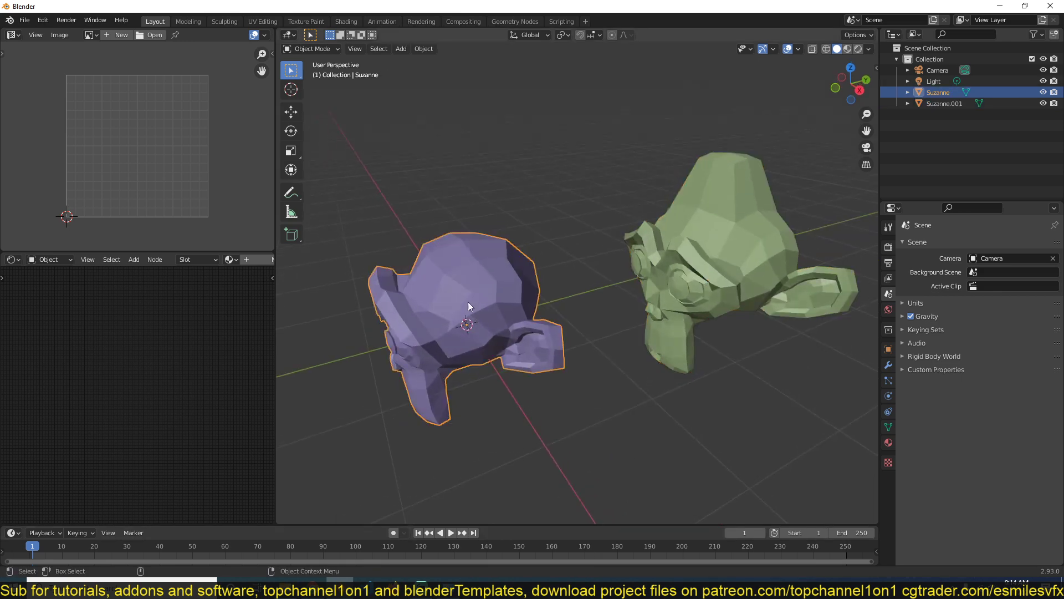
pyautogui.moveTo(468, 302); pyautogui.dragTo(491, 314, button='middle')
pyautogui.scroll(3, 492, 313)
pyautogui.press('Tab')
pyautogui.click(408, 240)
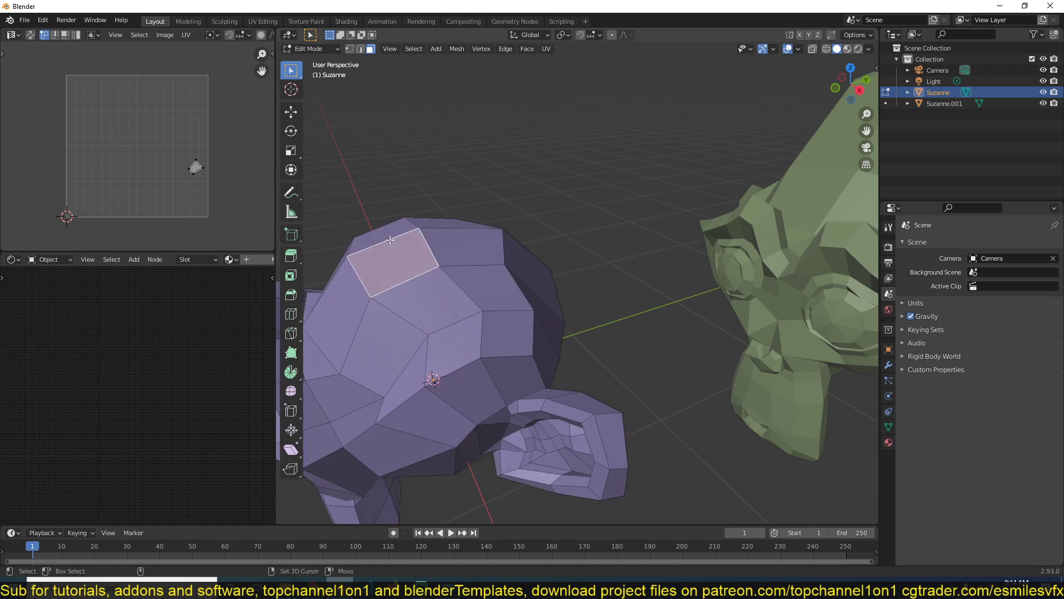
# - Select several faces on top of the purple head and inset them
pyautogui.click(460, 223)
pyautogui.scroll(-3, 461, 223)
pyautogui.click(449, 266)
pyautogui.keyDown('shift'); pyautogui.click(470, 282); pyautogui.keyUp('shift')
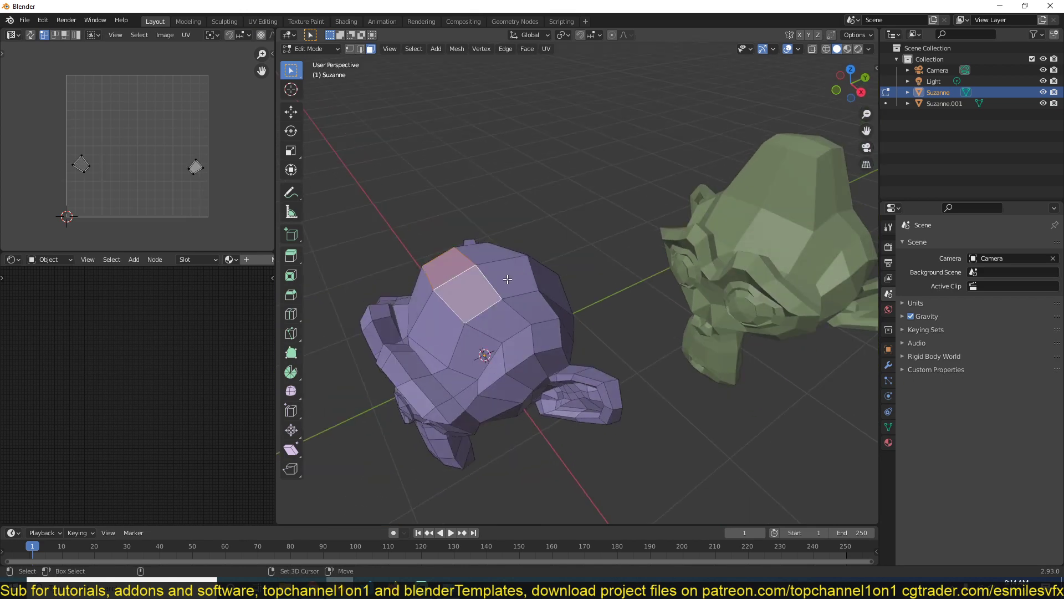
pyautogui.keyDown('shift'); pyautogui.click(507, 279); pyautogui.keyUp('shift')
pyautogui.keyDown('shift'); pyautogui.click(479, 248); pyautogui.keyUp('shift')
pyautogui.press('i')
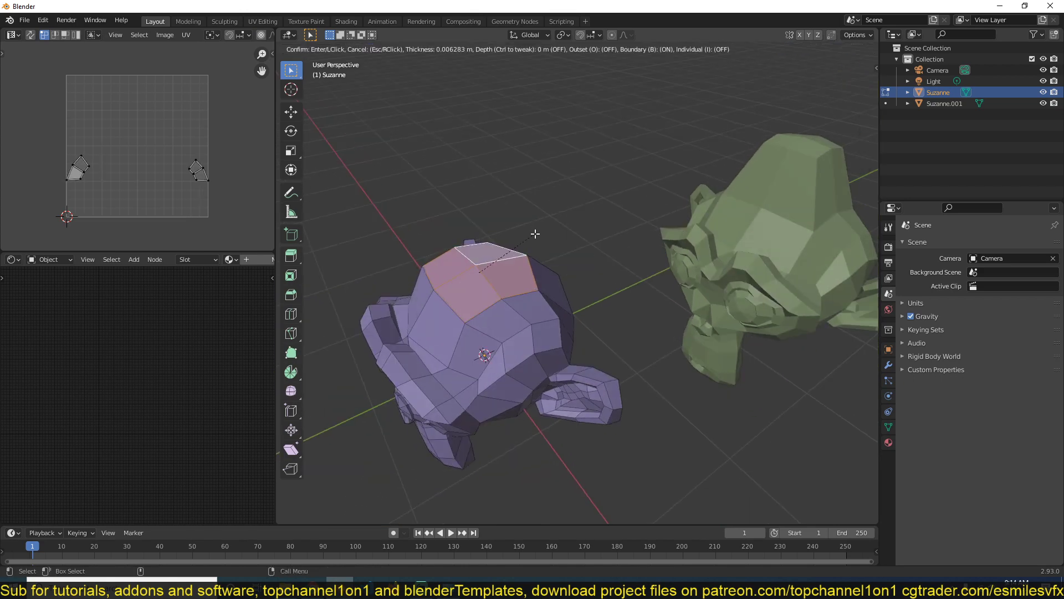
pyautogui.click(508, 225)
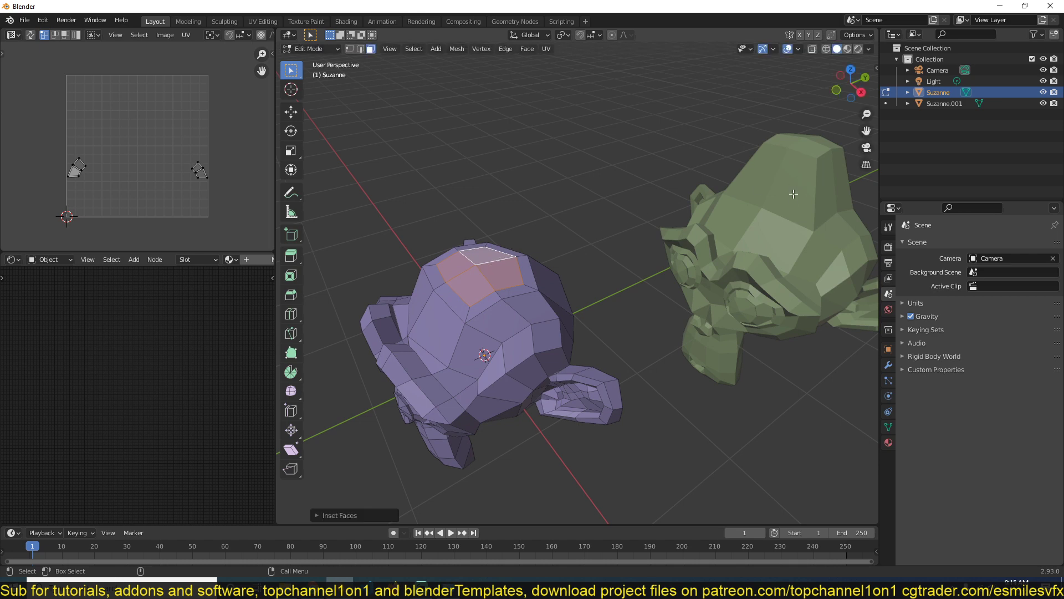
# - Orbit lower and toggle Edit Mode, ending back in Object Mode
pyautogui.moveTo(788, 194); pyautogui.dragTo(790, 175, button='middle')
pyautogui.press('Tab')
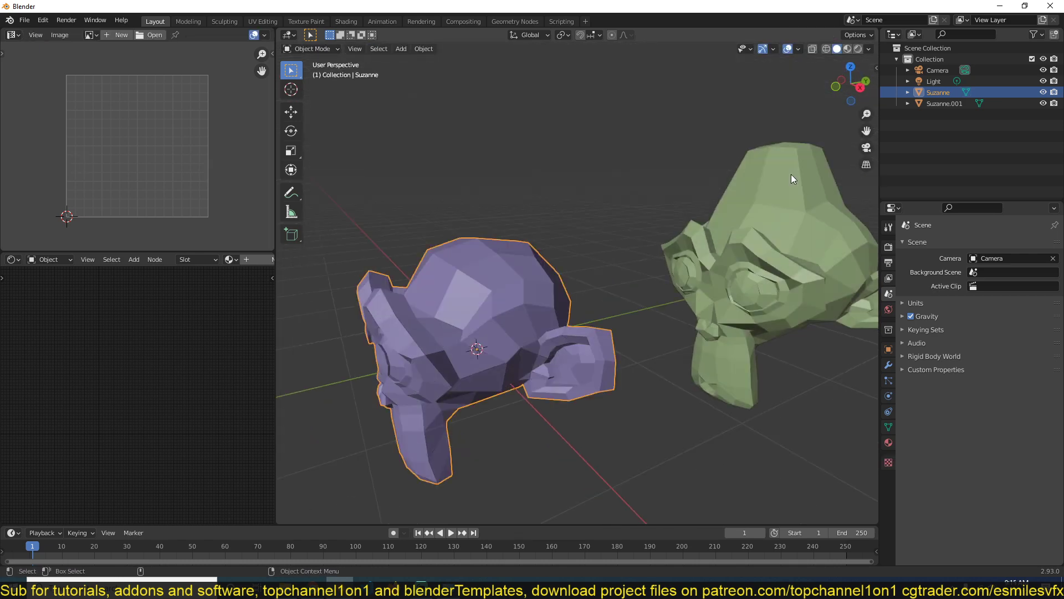
pyautogui.press('Tab')
pyautogui.press('Tab')
pyautogui.press('Tab')
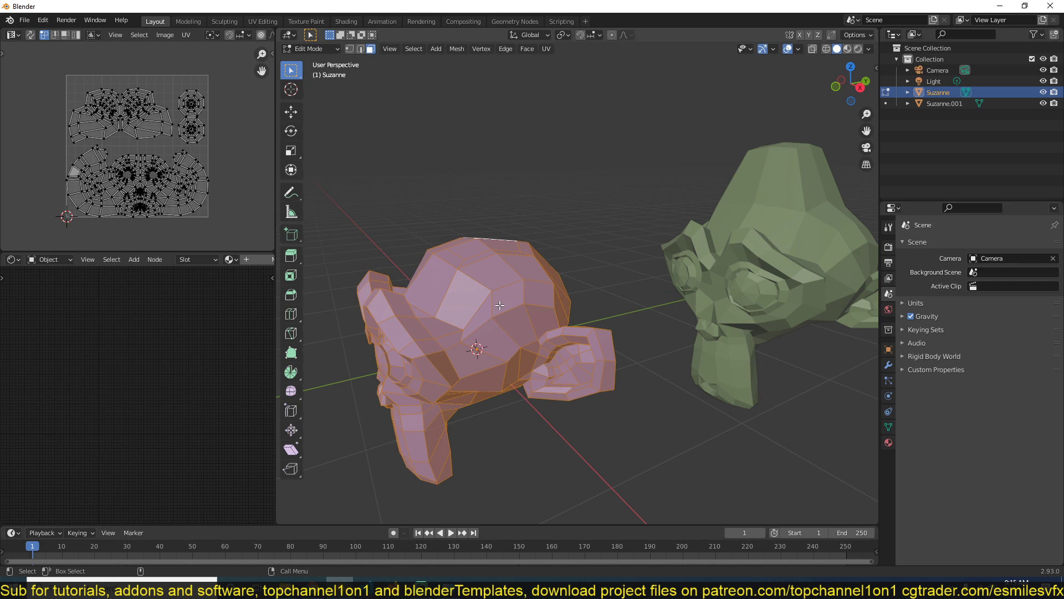
pyautogui.press('Tab')
# - Enable Statistics in the viewport overlays to show vertex and face counts
pyautogui.click(796, 49)
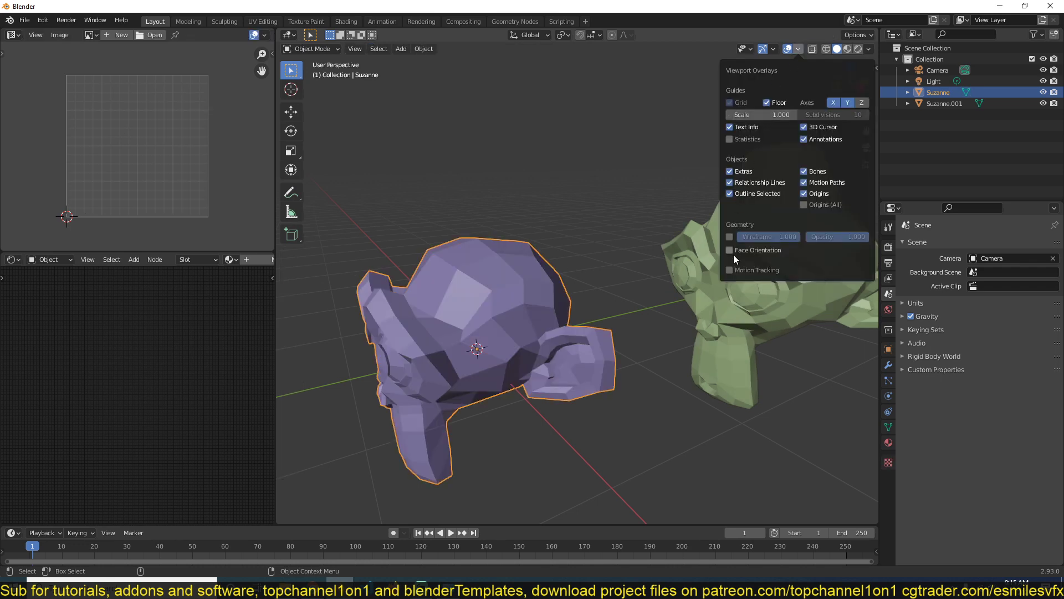
pyautogui.click(869, 49)
pyautogui.click(743, 168)
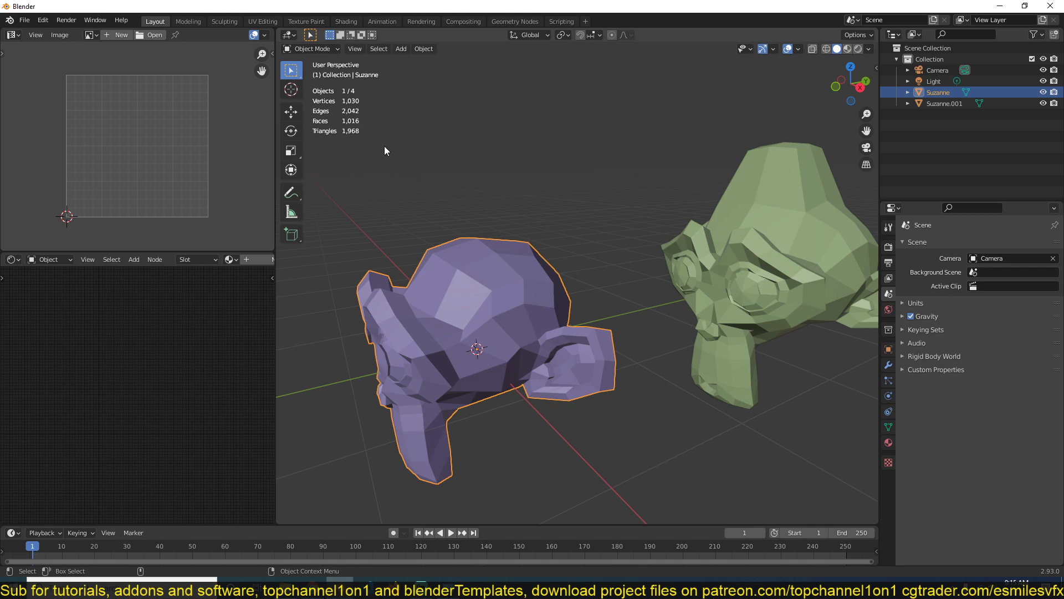
# - Select the green, then the purple monkey, and run Link/Transfer Data
pyautogui.click(708, 202)
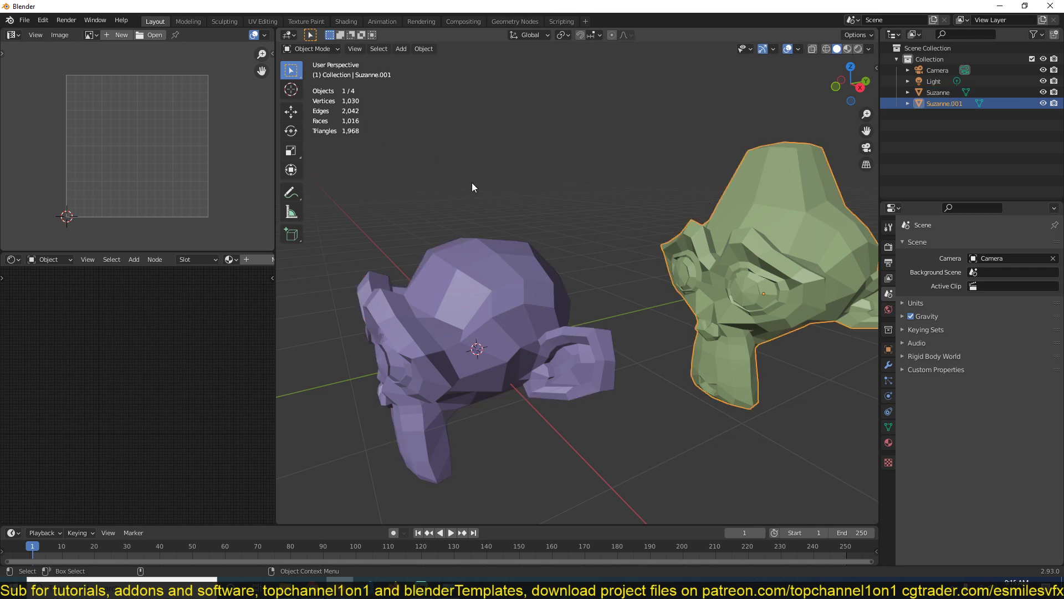
pyautogui.keyDown('shift'); pyautogui.click(493, 286); pyautogui.keyUp('shift')
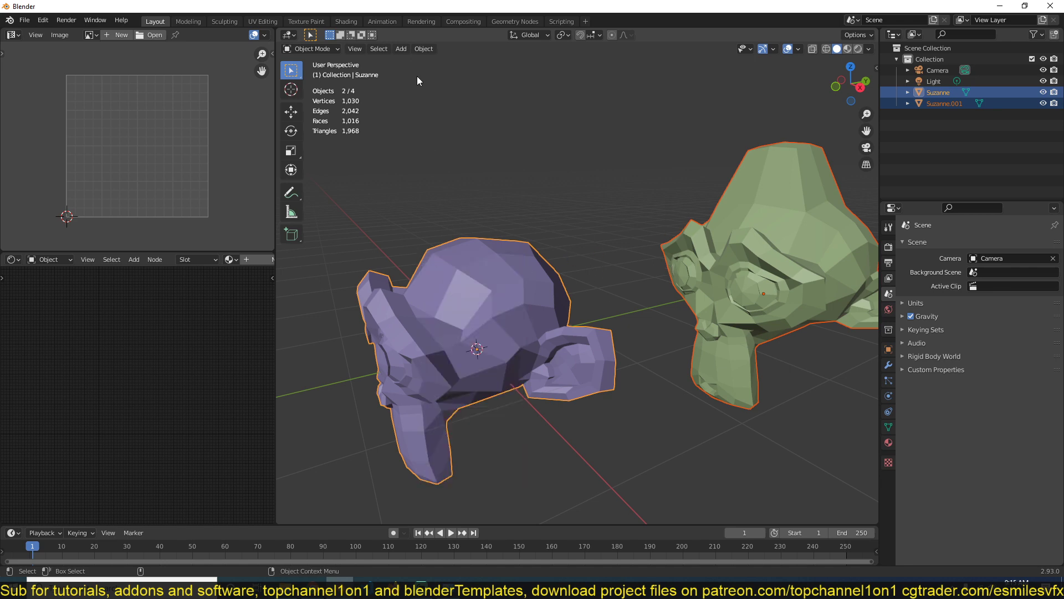
pyautogui.click(423, 48)
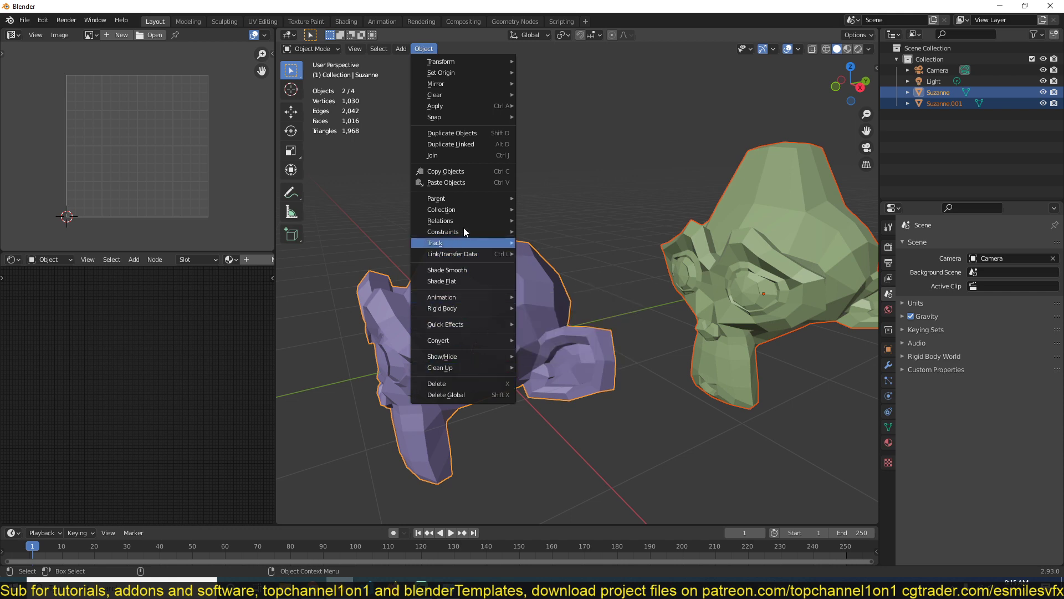
pyautogui.moveTo(453, 254)
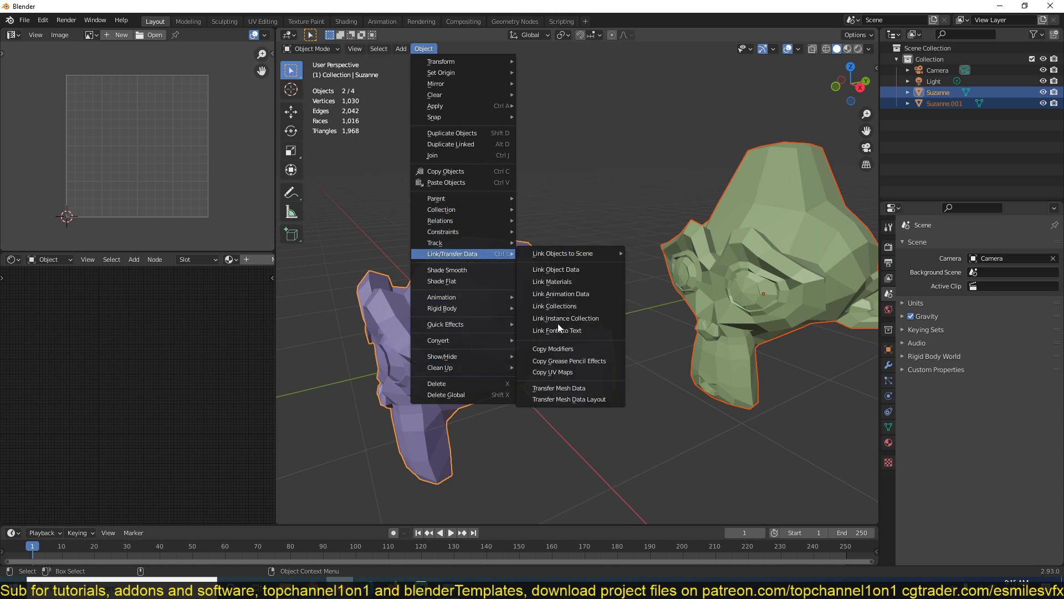
pyautogui.click(558, 371)
# - Select the green monkey and enter its Edit Mode
pyautogui.click(715, 307)
pyautogui.press('Tab')
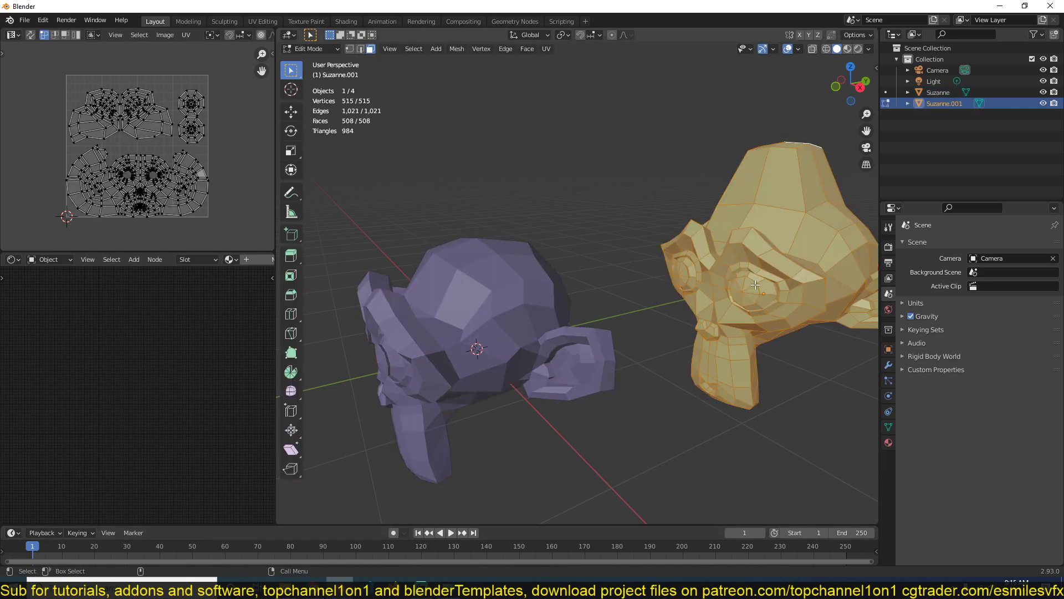
pyautogui.press('Tab')
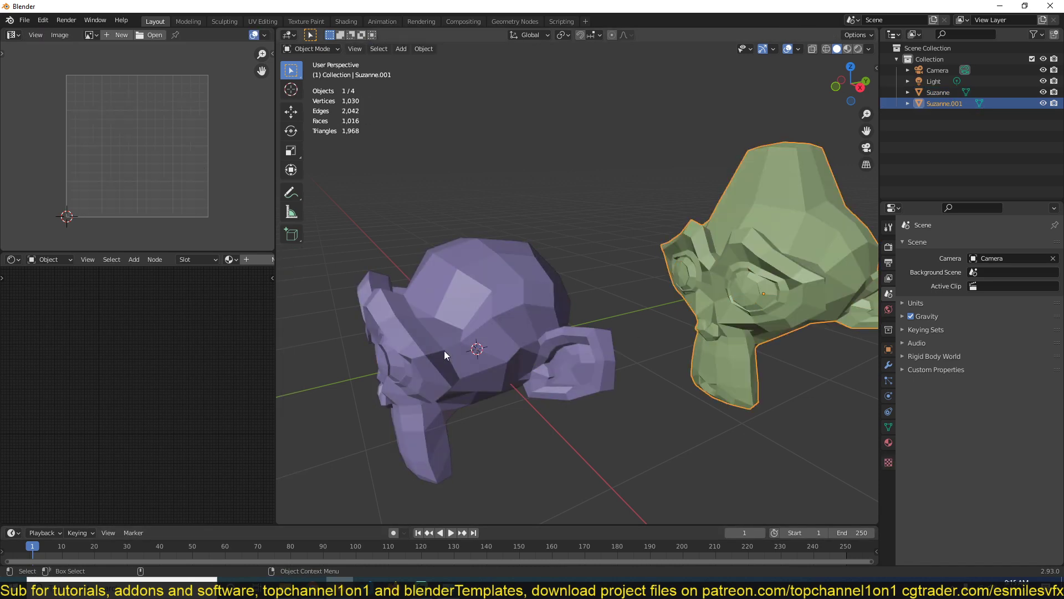
pyautogui.click(444, 350)
pyautogui.moveTo(456, 368); pyautogui.dragTo(516, 336, button='middle')
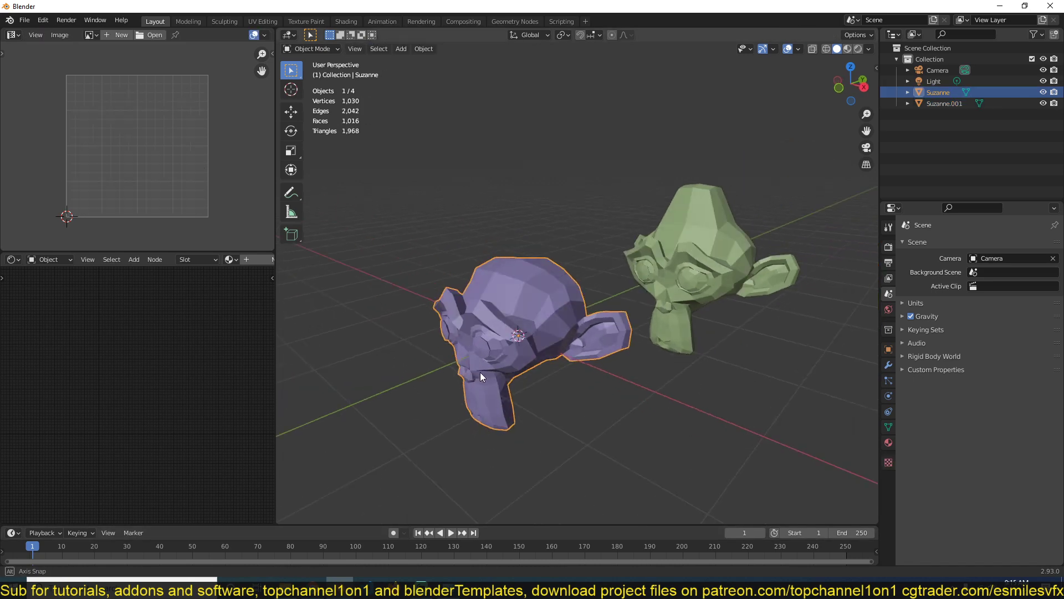
pyautogui.click(727, 243)
pyautogui.moveTo(715, 258); pyautogui.dragTo(656, 310, button='middle')
pyautogui.press('Tab')
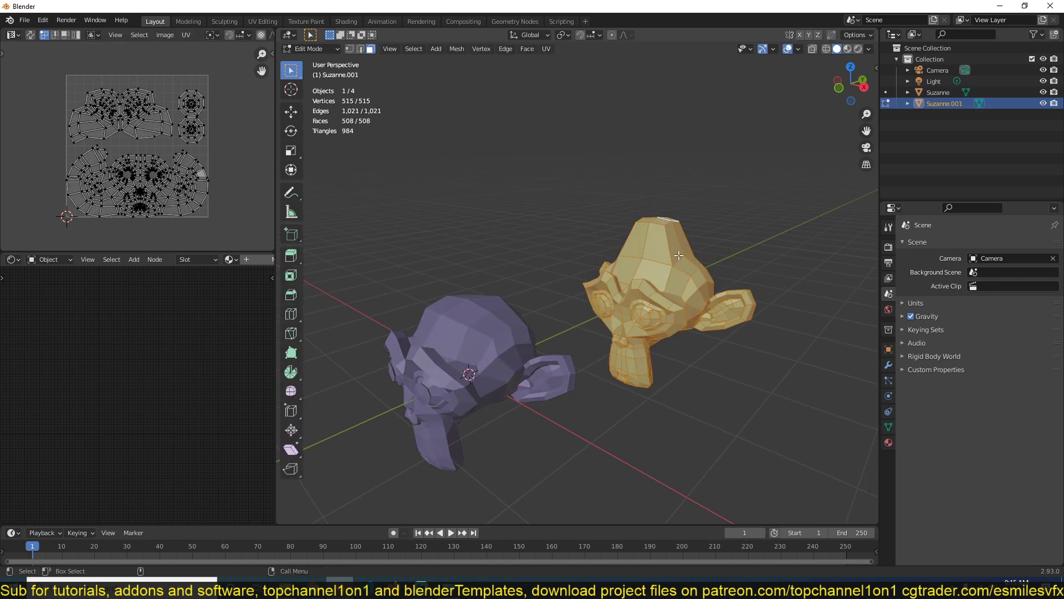
# - Extrude a path of head faces outward into a block, then select all and exit
pyautogui.click(695, 280)
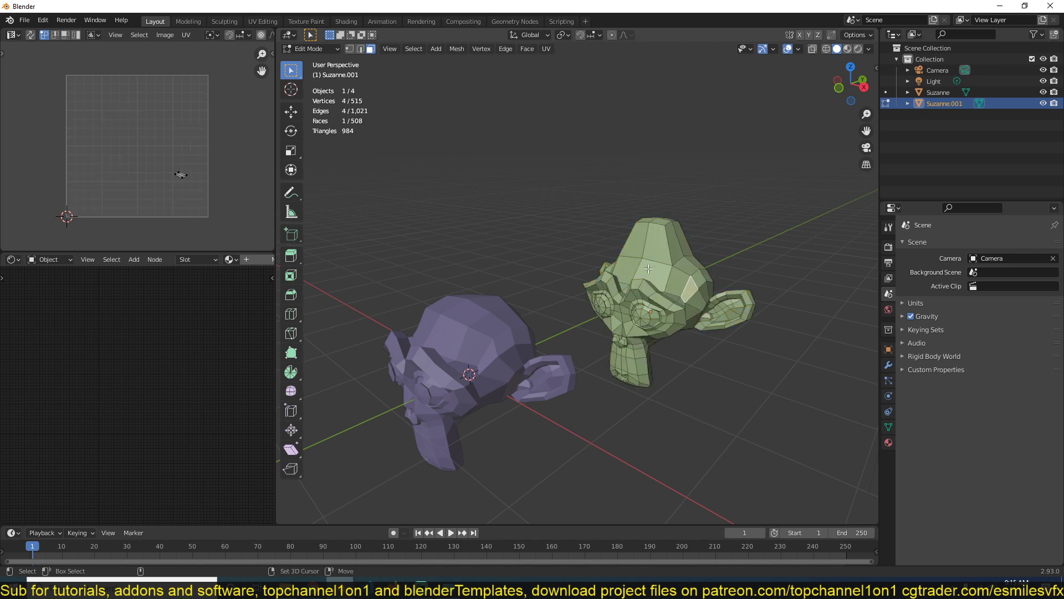
pyautogui.keyDown('ctrl'); pyautogui.click(653, 274); pyautogui.keyUp('ctrl')
pyautogui.keyDown('ctrl'); pyautogui.click(694, 270); pyautogui.keyUp('ctrl')
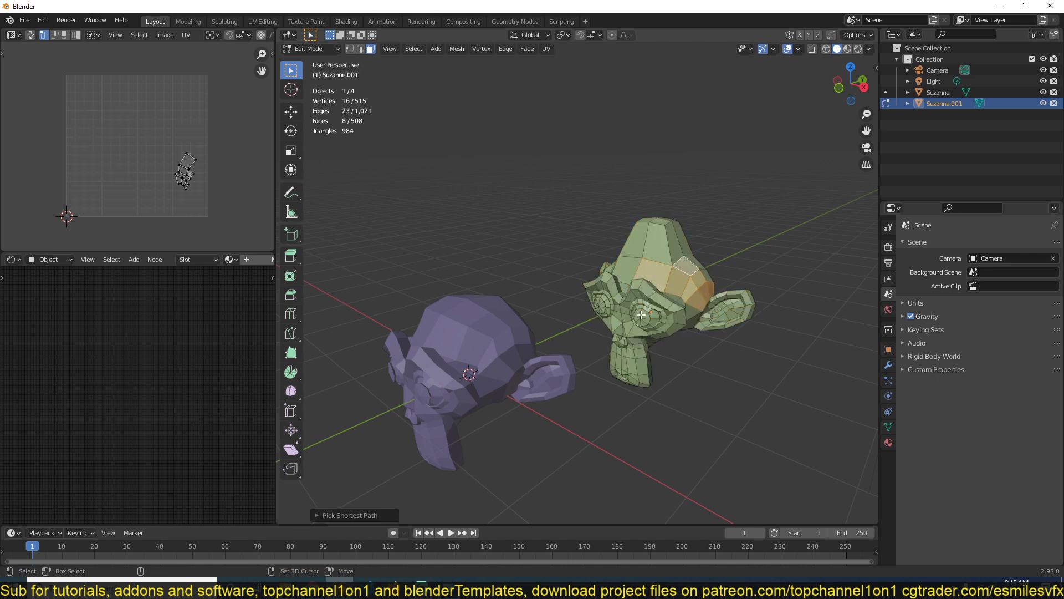
pyautogui.press('e')
pyautogui.click(676, 275)
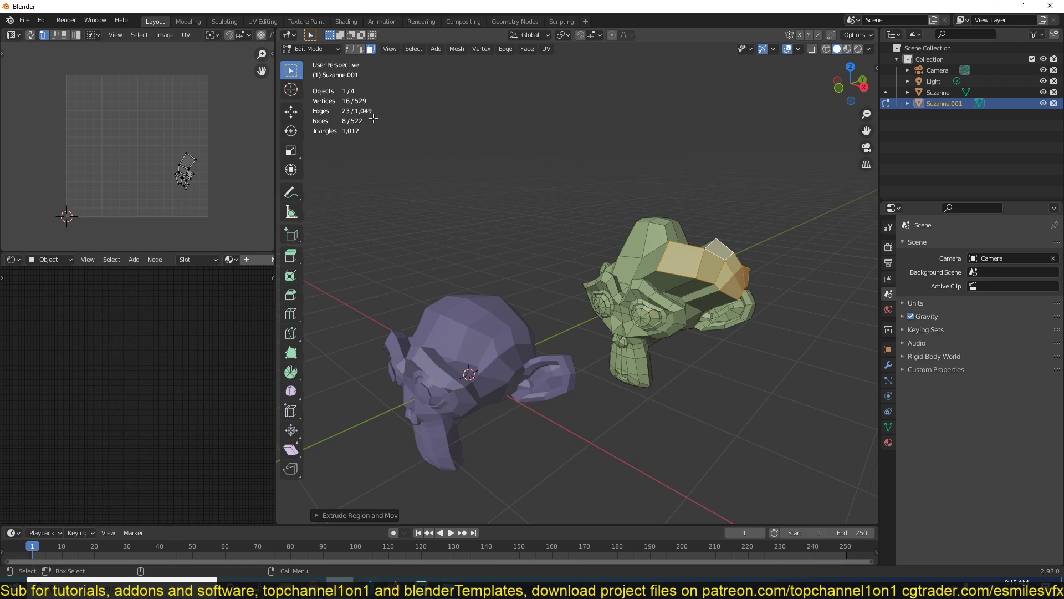
pyautogui.press('a')
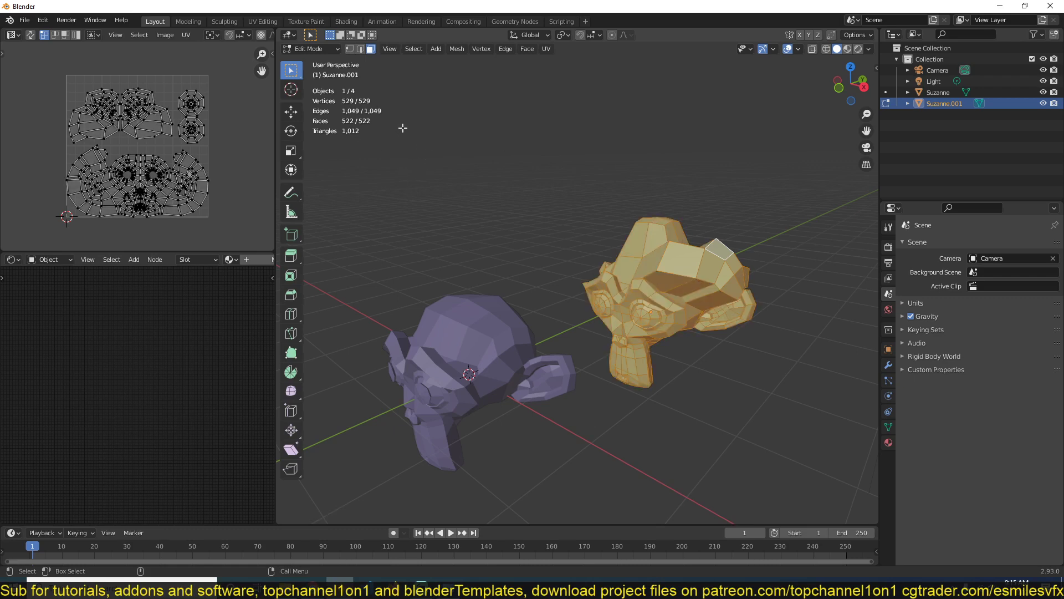
pyautogui.press('Tab')
# - Add a plane to the purple monkey's mesh in Edit Mode
pyautogui.click(469, 346)
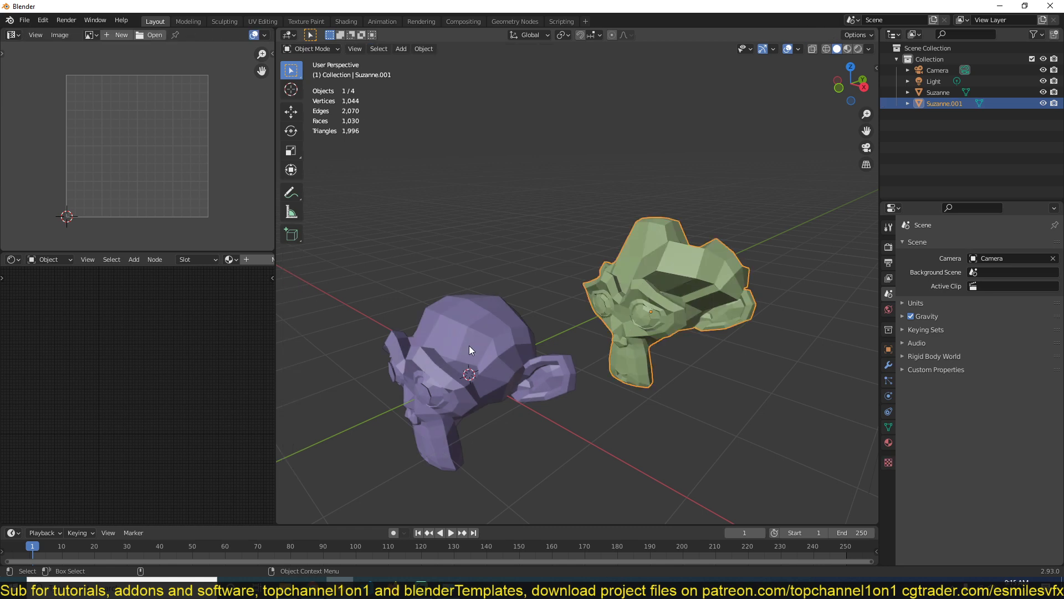
pyautogui.press('Tab')
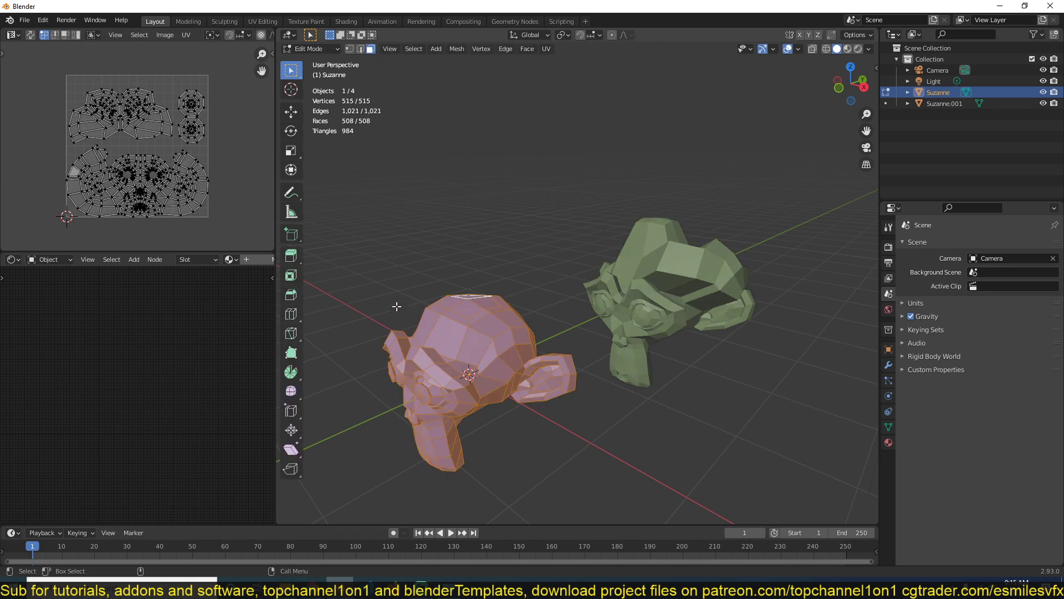
pyautogui.hotkey('shift', 'a')
pyautogui.click(411, 307)
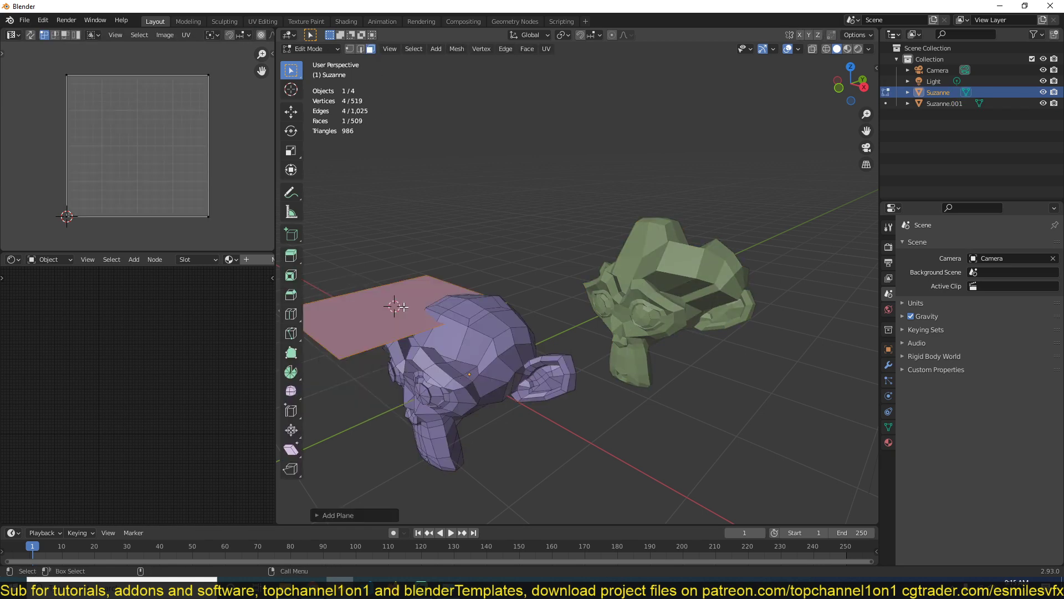
pyautogui.press('Tab')
# - Subdivide the added plane's face on the purple monkey
pyautogui.click(728, 285)
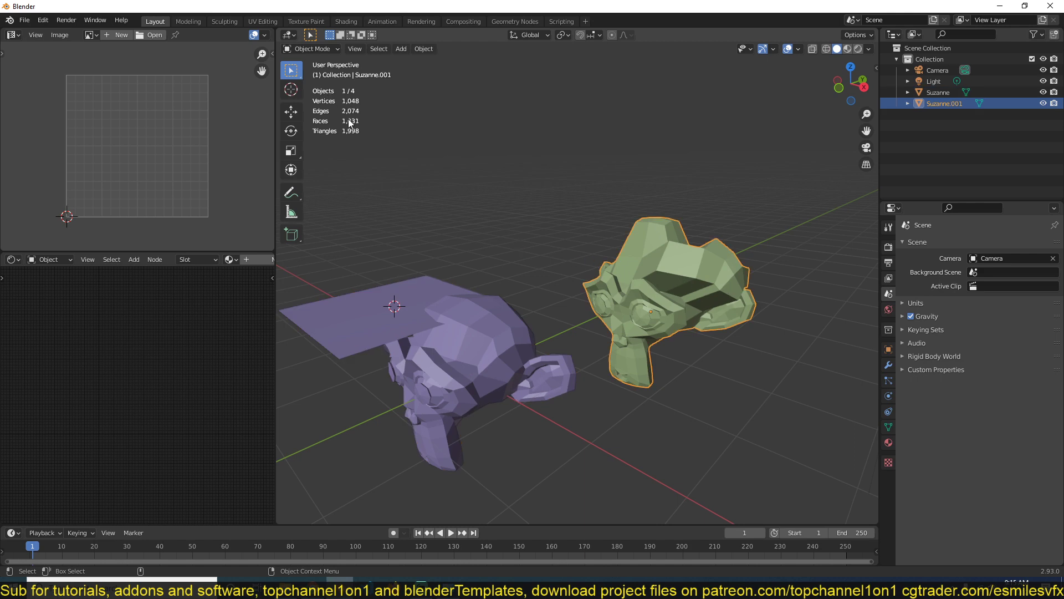
pyautogui.click(421, 298)
pyautogui.press('Tab')
pyautogui.rightClick(393, 311)
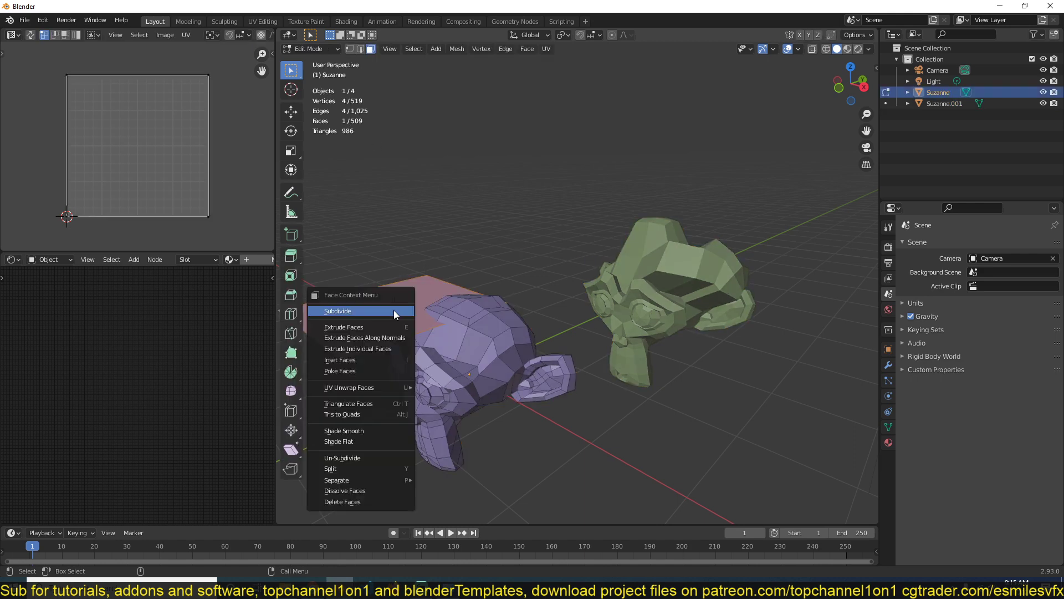
pyautogui.click(394, 310)
pyautogui.press('Tab')
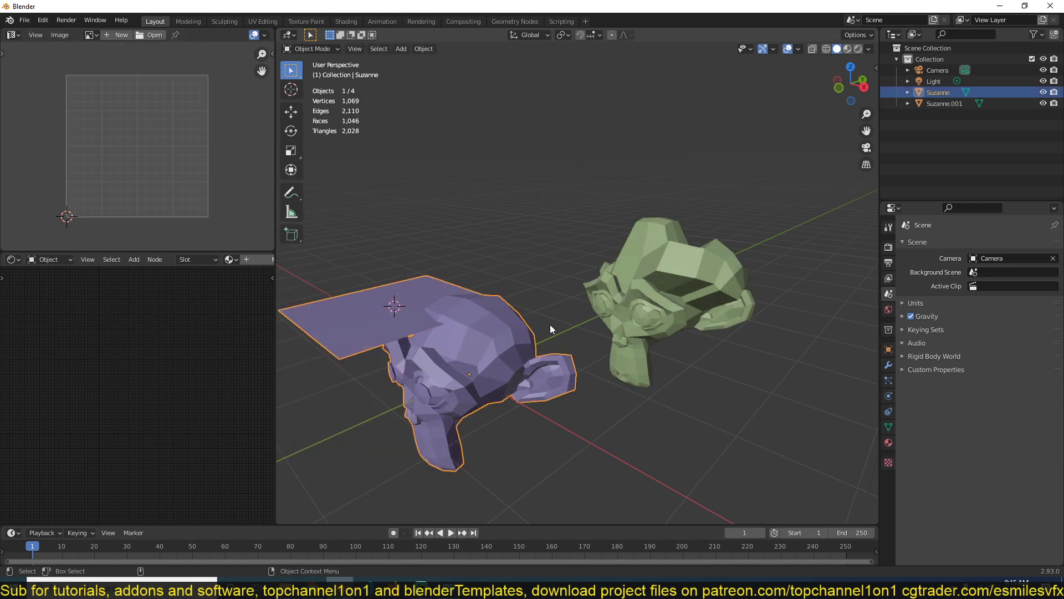
# - Select all of the purple monkey's mesh to read its 524-face count
pyautogui.click(710, 277)
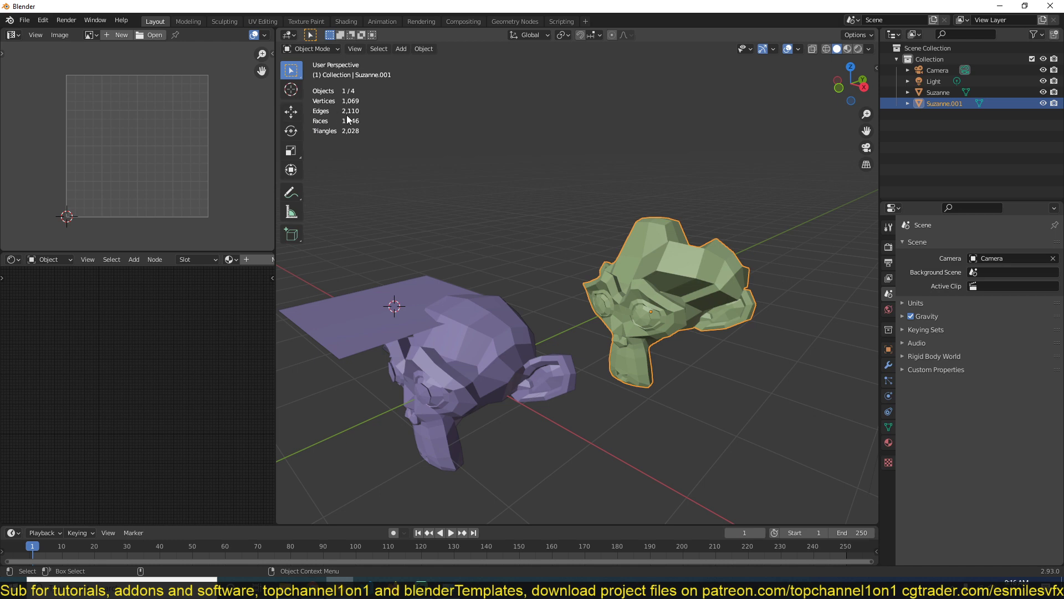
pyautogui.click(408, 312)
pyautogui.press('Tab')
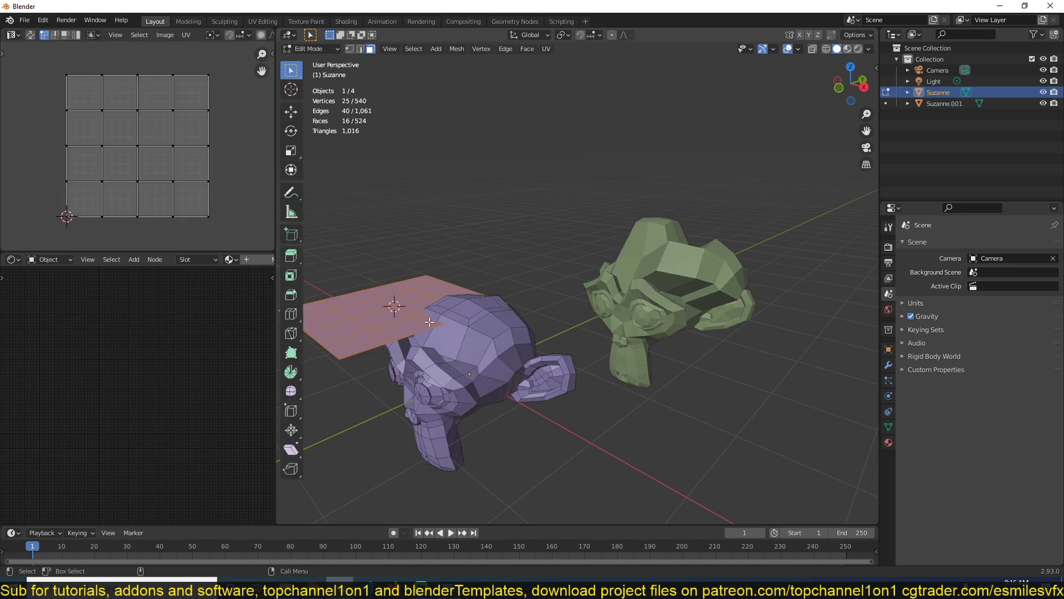
pyautogui.press('a')
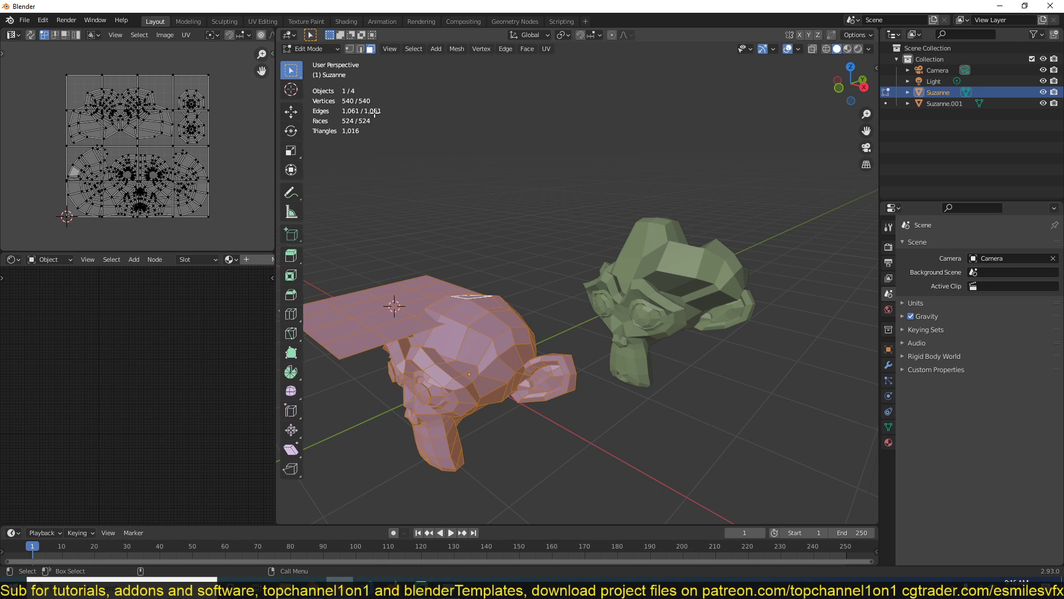
# - Compare the face counts of the green Suzanne.001 and the purple Suzanne in Edit Mode
pyautogui.press('Tab')
pyautogui.click(688, 285)
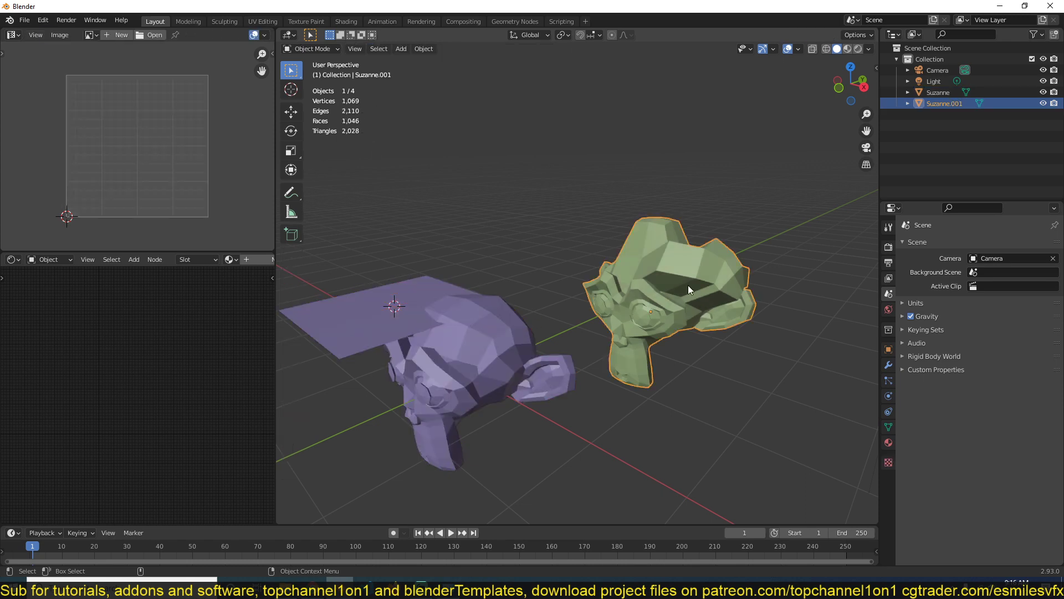
pyautogui.press('Tab')
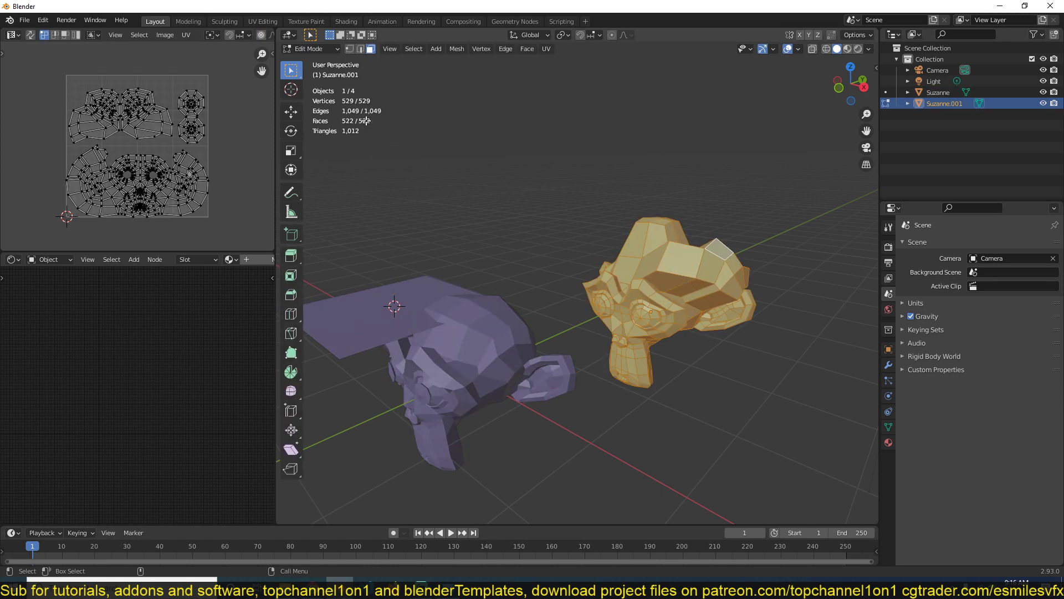
pyautogui.press('Tab')
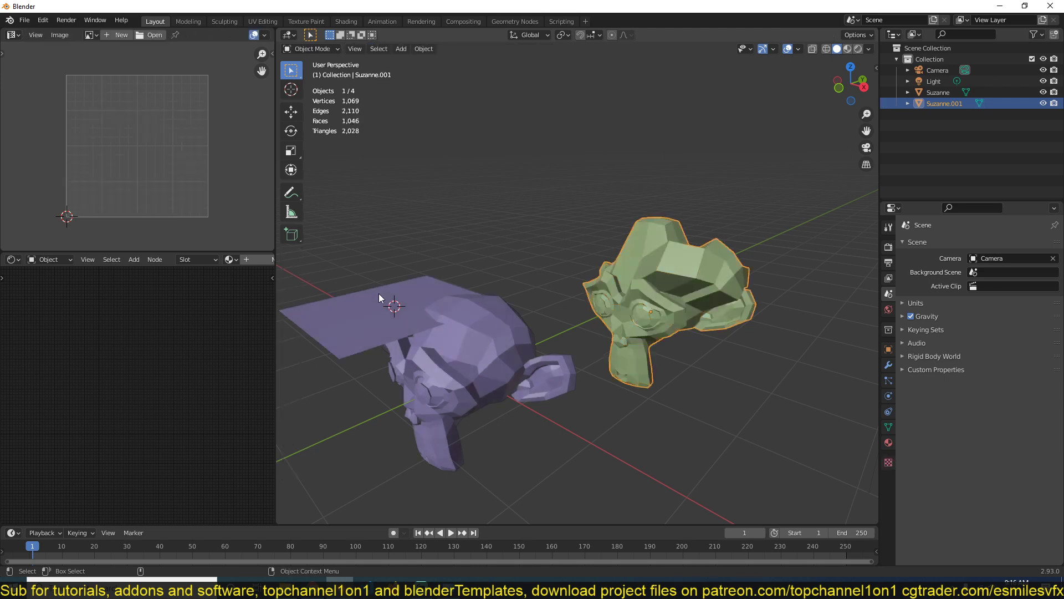
pyautogui.click(383, 296)
pyautogui.press('Tab')
pyautogui.moveTo(393, 267); pyautogui.dragTo(399, 291, button='middle')
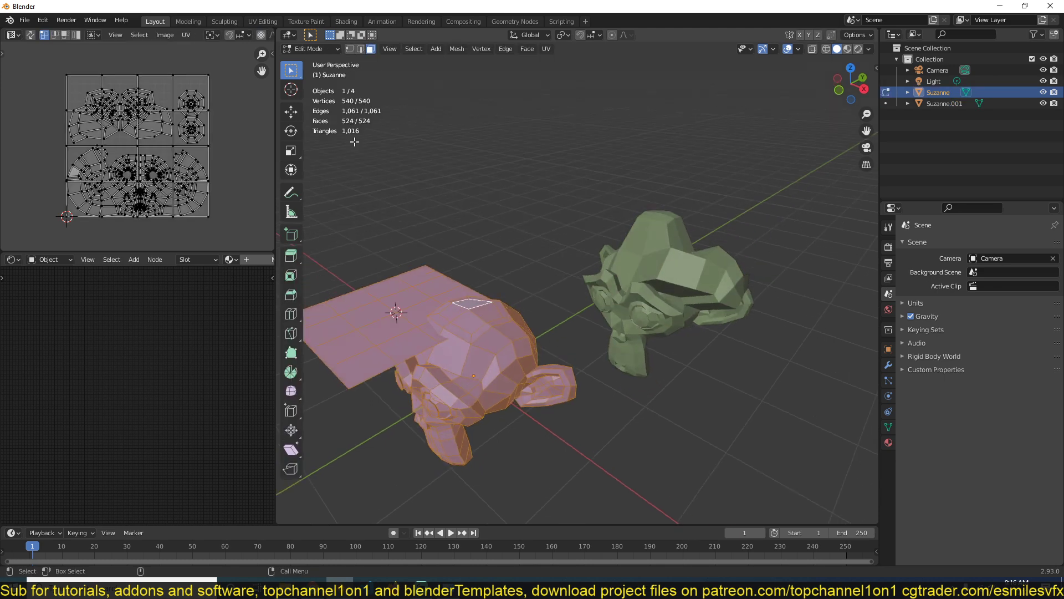
pyautogui.scroll(2, 355, 133)
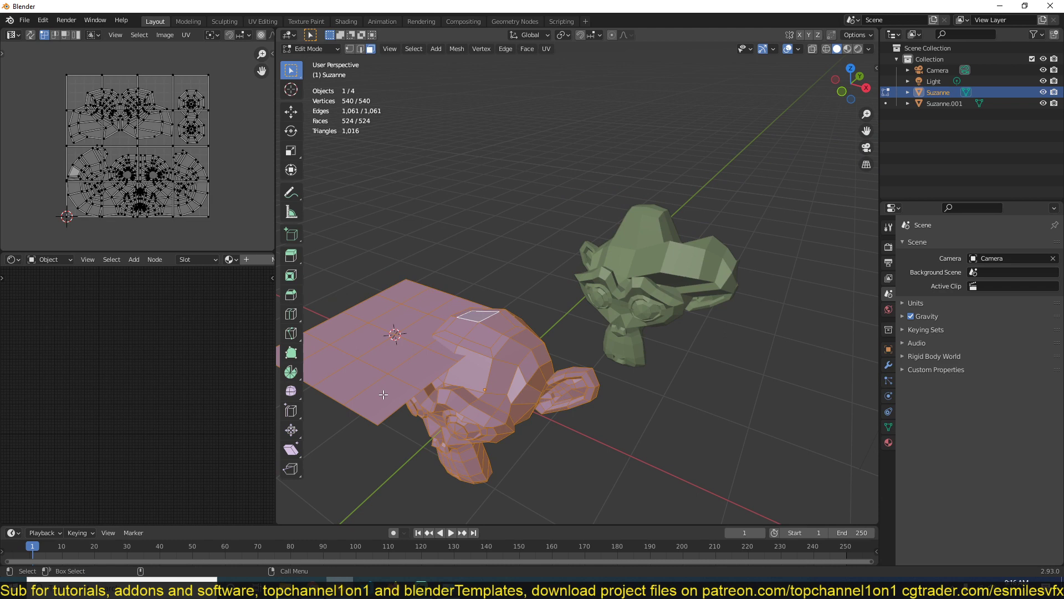
# - Delete two corner faces from the purple Suzanne's flat plate
pyautogui.hotkey('alt', 'a')
pyautogui.moveTo(382, 393); pyautogui.dragTo(432, 375, button='middle')
pyautogui.press('2')
pyautogui.click(465, 371)
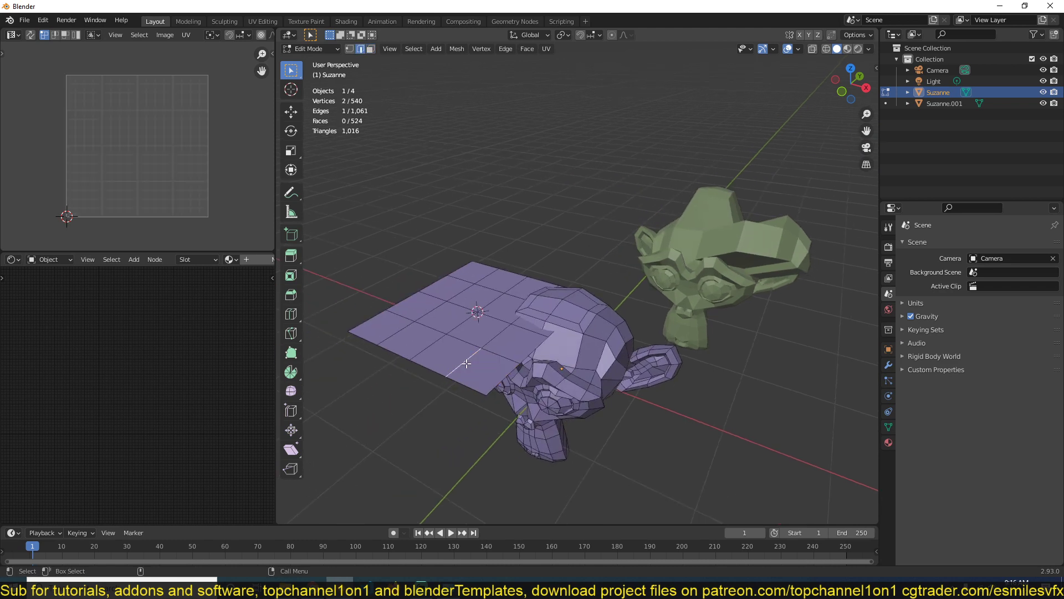
pyautogui.keyDown('shift'); pyautogui.click(473, 395); pyautogui.keyUp('shift')
pyautogui.press('3')
pyautogui.click(487, 378)
pyautogui.keyDown('shift'); pyautogui.click(466, 362); pyautogui.keyUp('shift')
pyautogui.press('x')
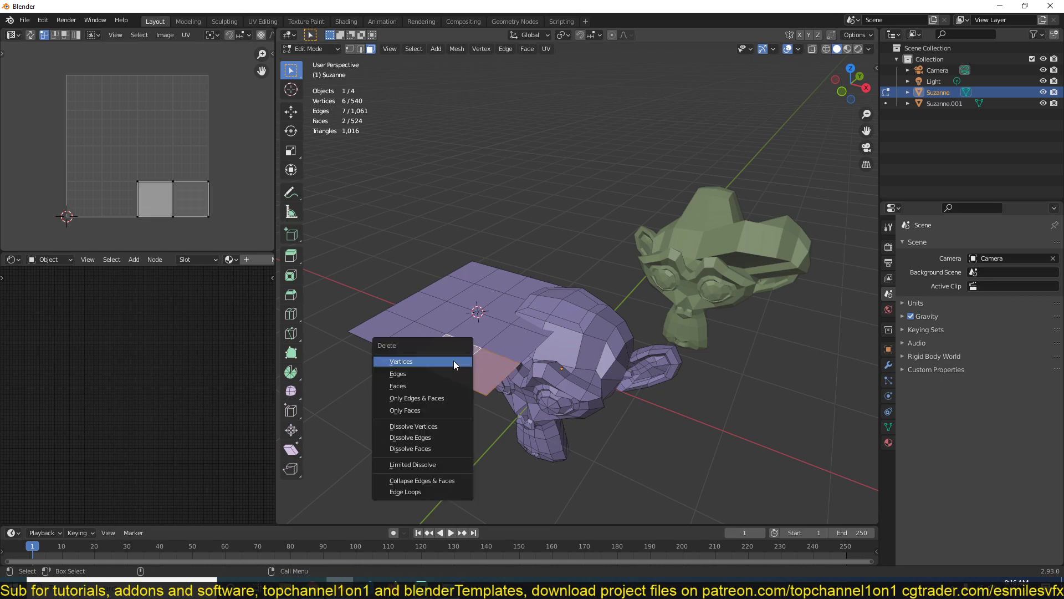
pyautogui.click(445, 386)
pyautogui.press('Tab')
# - Recheck both monkeys' face counts, confirming the purple Suzanne now has 522 faces
pyautogui.keyDown('shift'); pyautogui.click(709, 254); pyautogui.keyUp('shift')
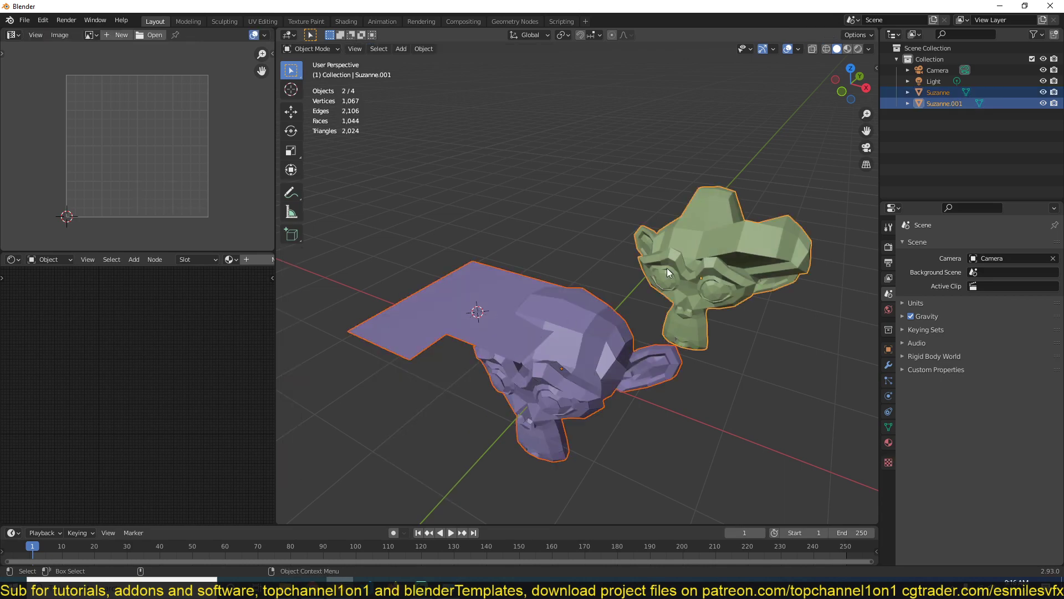
pyautogui.press('Tab')
pyautogui.press('a')
pyautogui.click(735, 247)
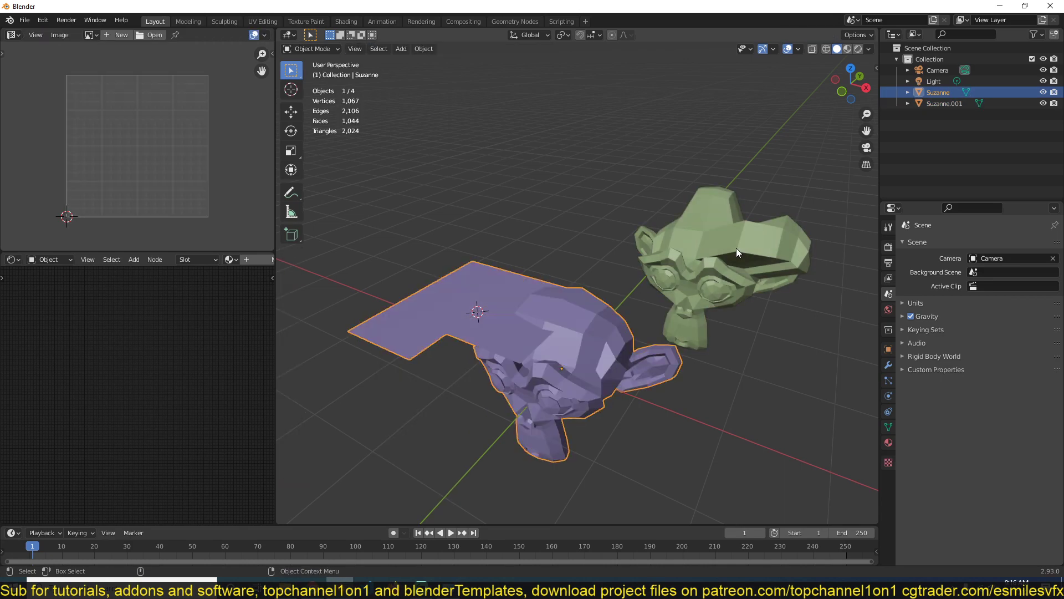
pyautogui.press('Tab')
pyautogui.click(563, 325)
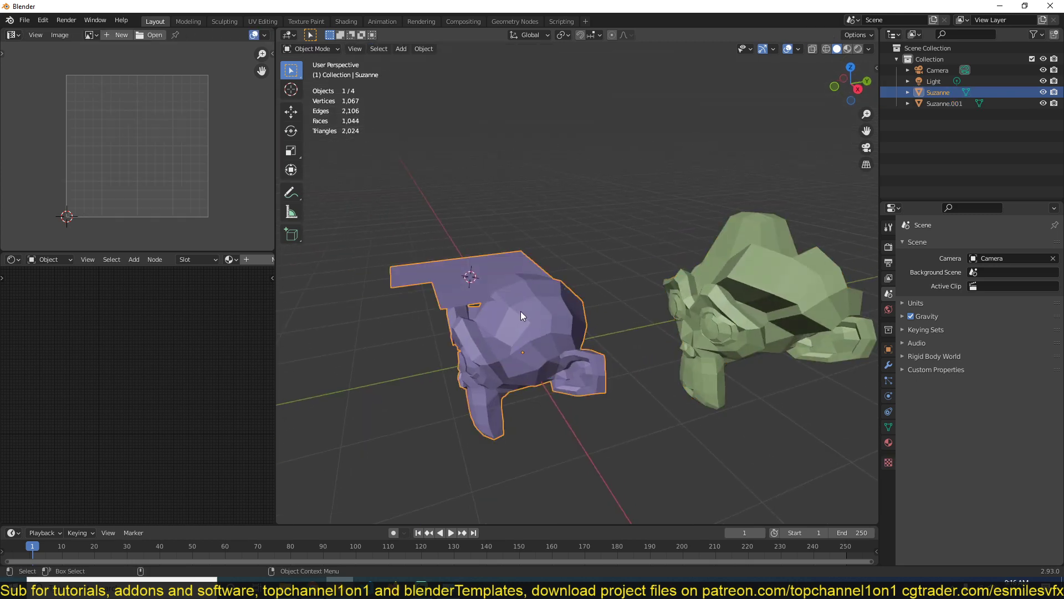
pyautogui.click(717, 306)
pyautogui.click(557, 313)
pyautogui.press('Tab')
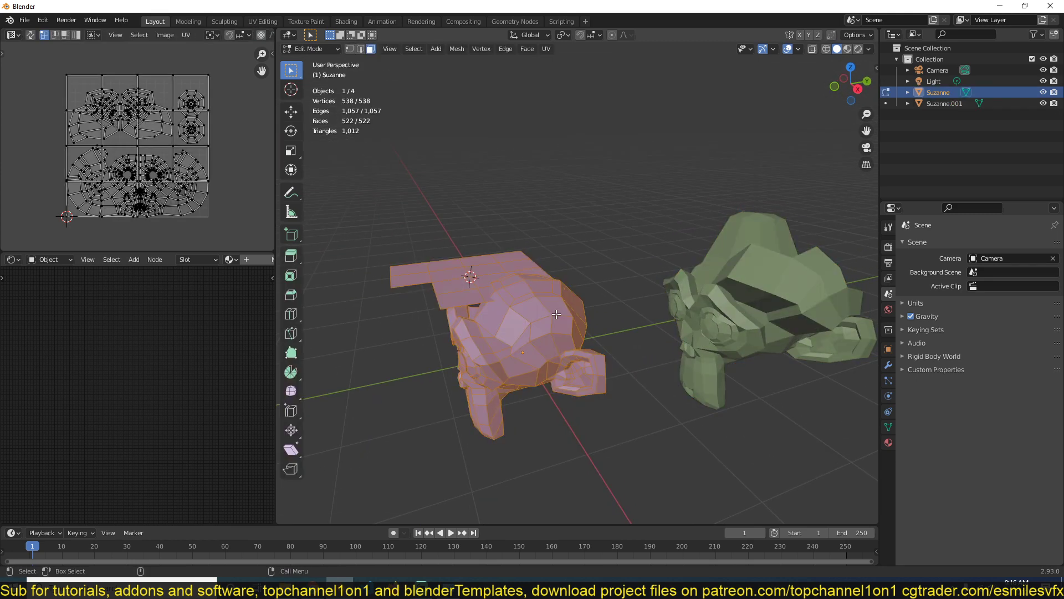
pyautogui.press('Tab')
pyautogui.press('Tab')
pyautogui.press('Tab')
pyautogui.moveTo(514, 265); pyautogui.dragTo(635, 285, button='middle')
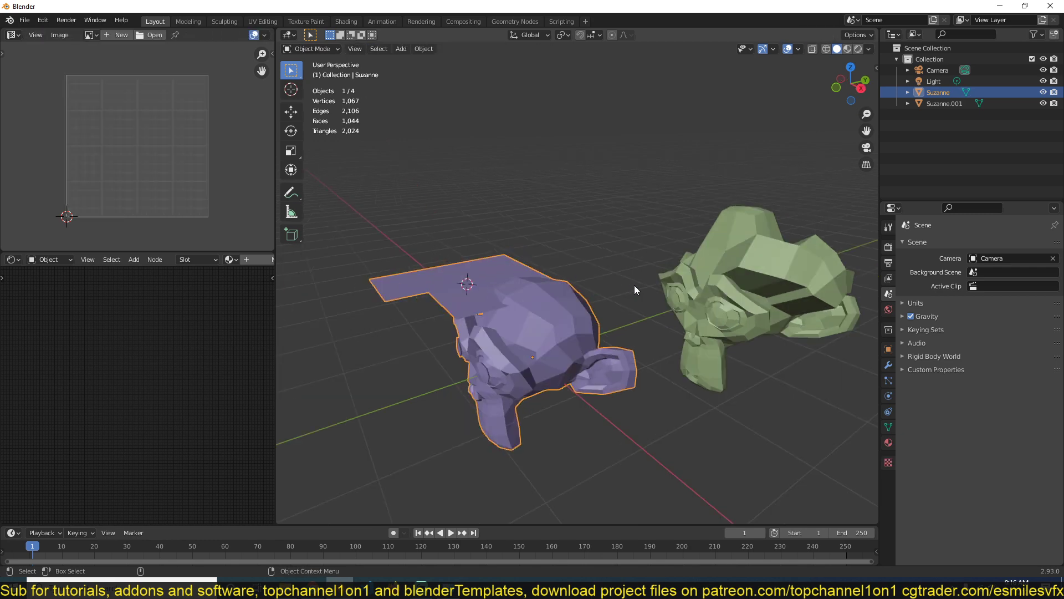
pyautogui.press('Tab')
# - Select all linked faces of the purple Suzanne's flat plate
pyautogui.click(451, 295)
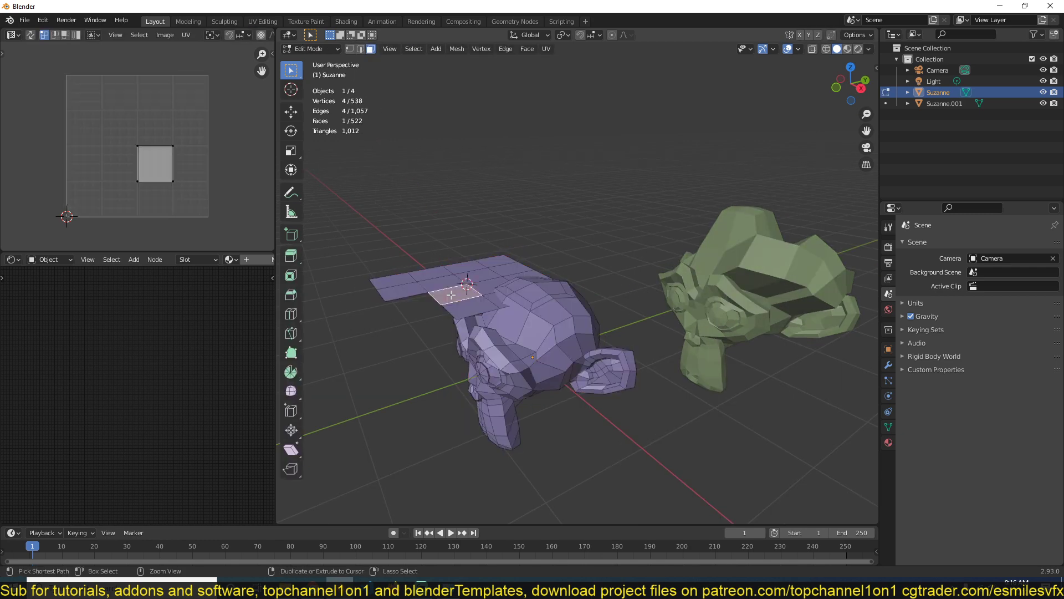
pyautogui.press('a')
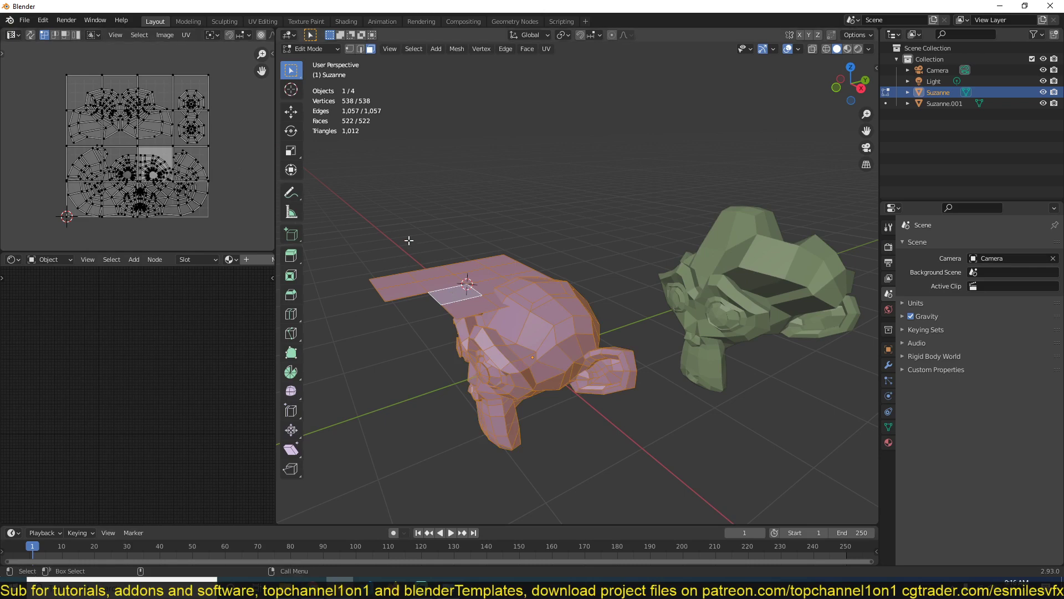
pyautogui.hotkey('alt', 'a')
pyautogui.click(430, 273)
pyautogui.hotkey('ctrl', 'l')
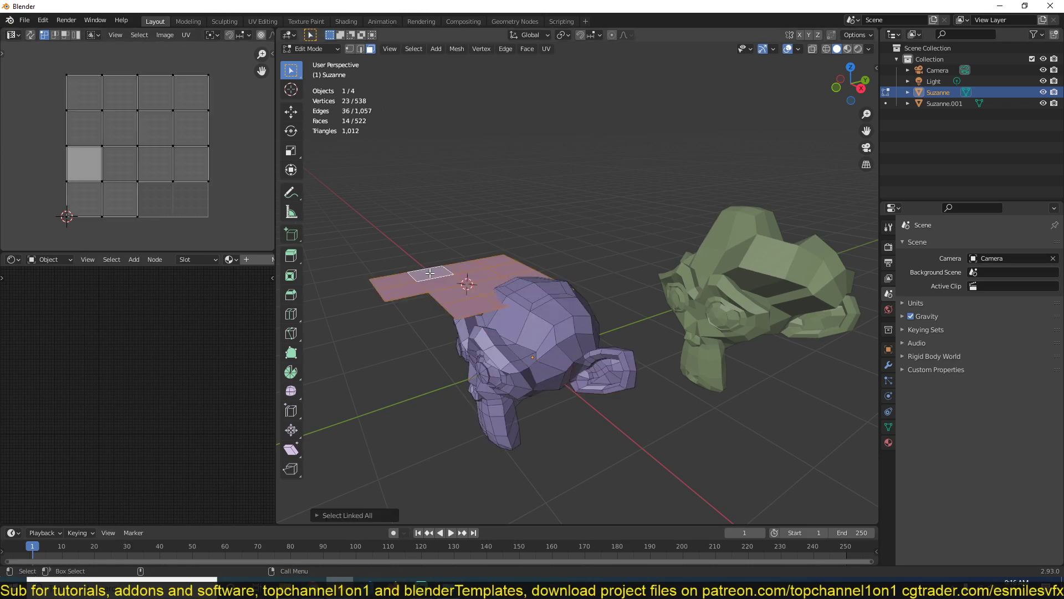
# - Shrink the plate's UV island, move it lower right, then select both monkeys
pyautogui.press('a')
pyautogui.press('s')
pyautogui.click(179, 166)
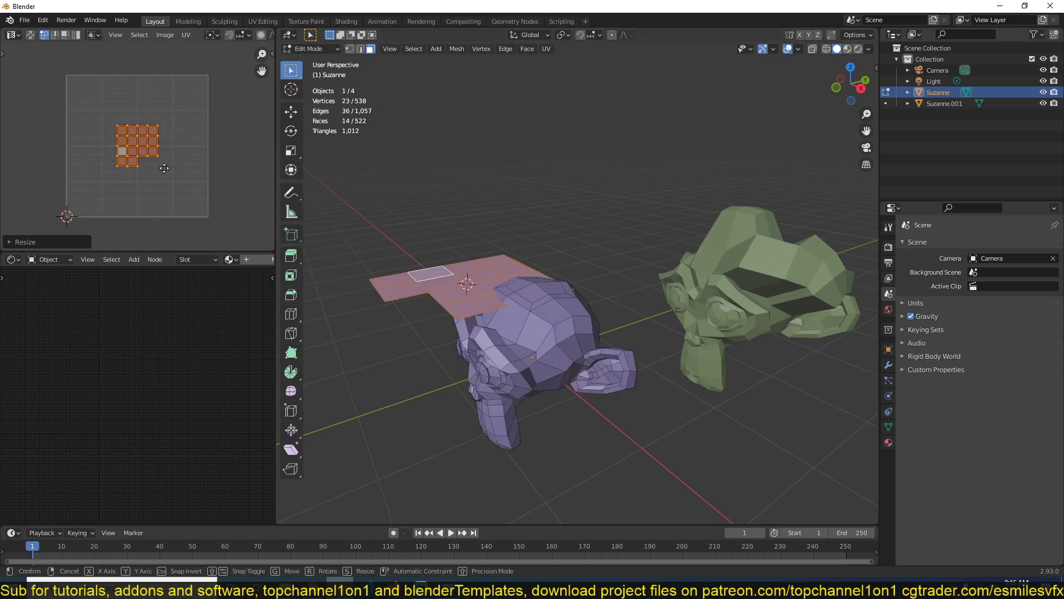
pyautogui.press('g')
pyautogui.click(232, 225)
pyautogui.press('Tab')
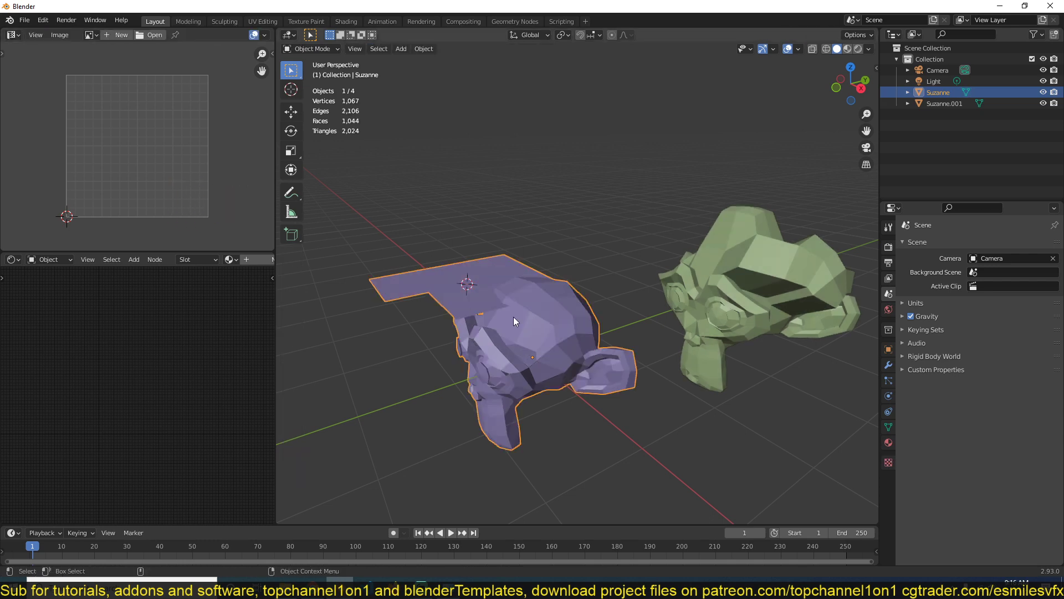
pyautogui.keyDown('shift'); pyautogui.click(549, 316); pyautogui.keyUp('shift')
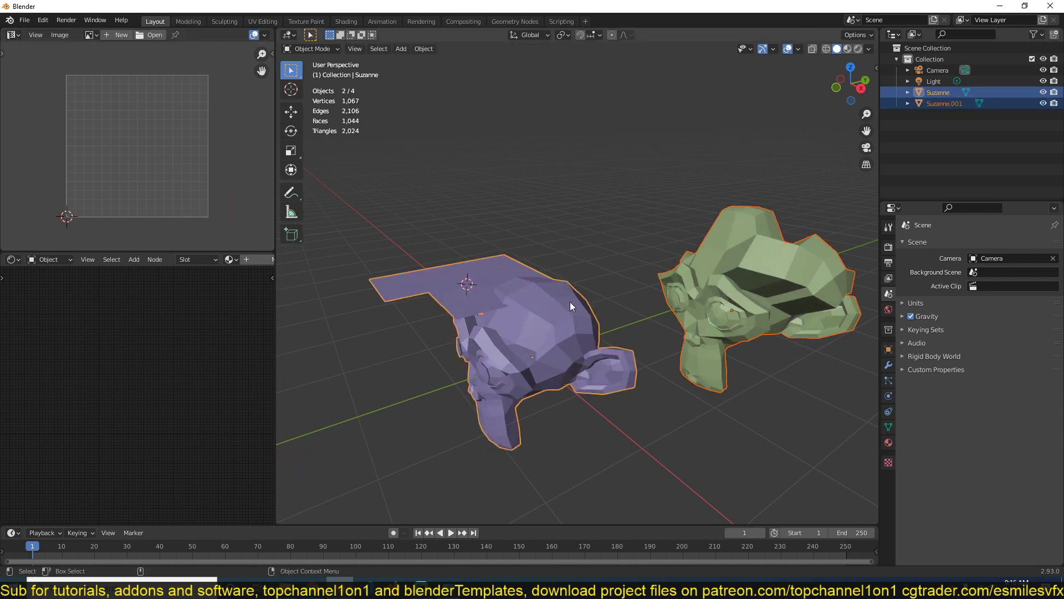
# - Copy the purple Suzanne's UV maps onto Suzanne.001 with Link/Transfer Data
pyautogui.click(423, 49)
pyautogui.moveTo(462, 231)
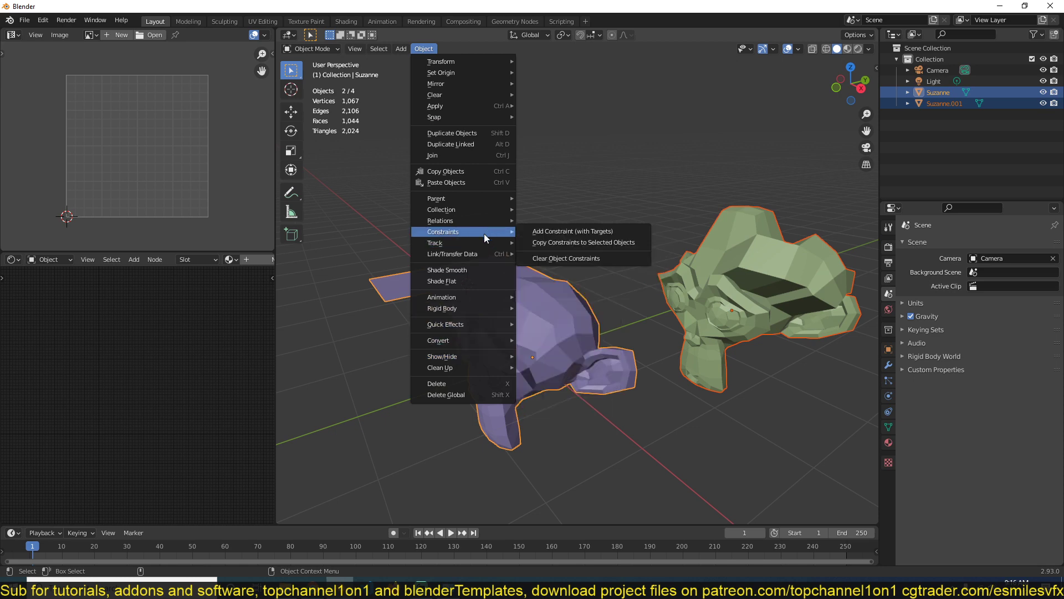
pyautogui.moveTo(452, 254)
pyautogui.click(553, 372)
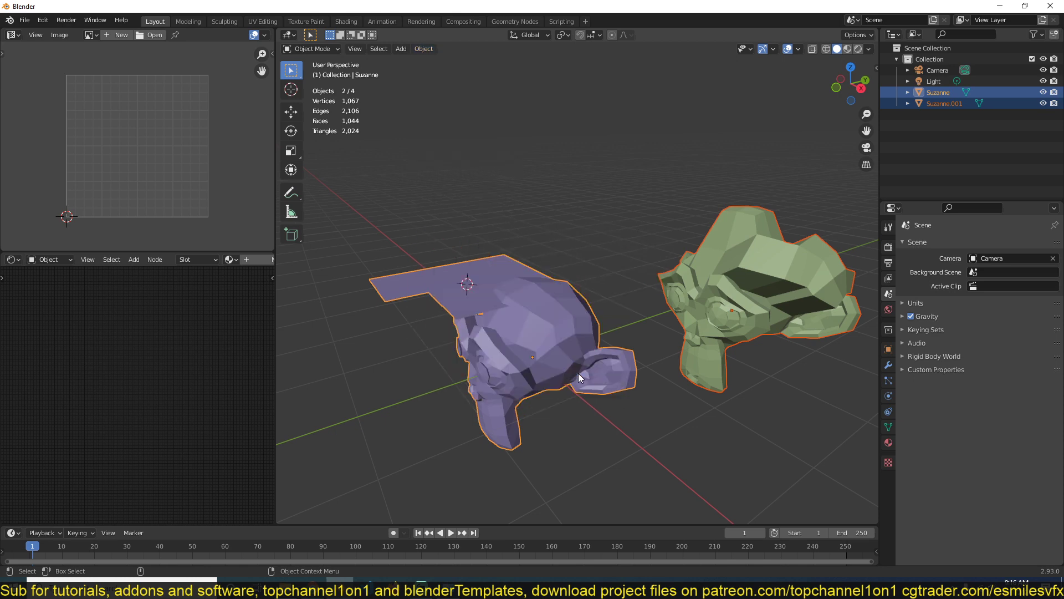
pyautogui.click(734, 298)
pyautogui.press('Tab')
# - Inspect the UVs of the purple and green monkeys in Edit Mode
pyautogui.press('Tab')
pyautogui.click(509, 328)
pyautogui.press('Tab')
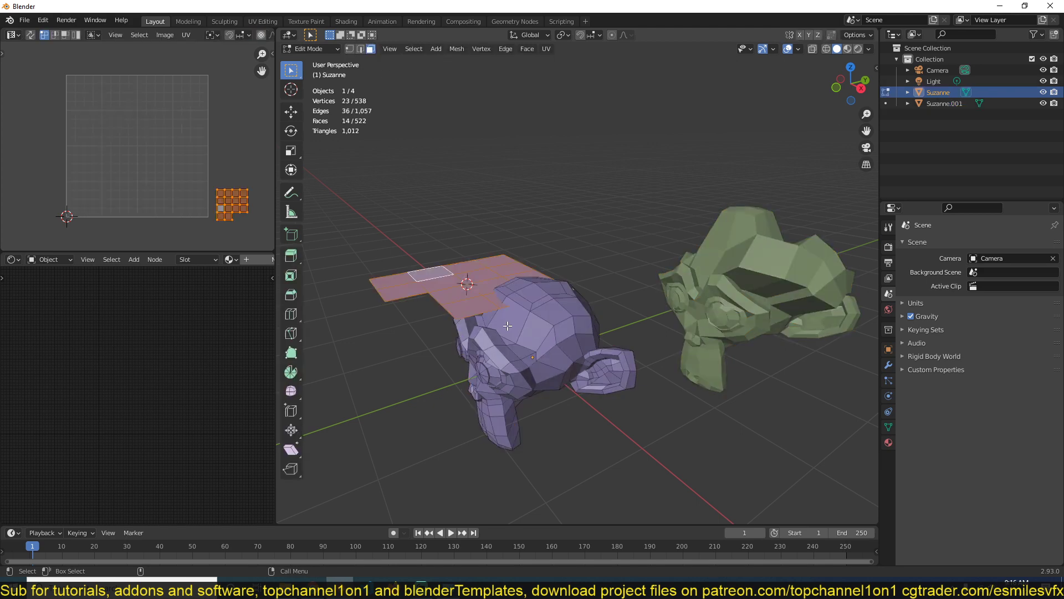
pyautogui.press('Tab')
pyautogui.click(661, 305)
pyautogui.click(544, 331)
pyautogui.press('Tab')
pyautogui.press('Tab')
pyautogui.click(745, 303)
pyautogui.press('Tab')
pyautogui.press('Tab')
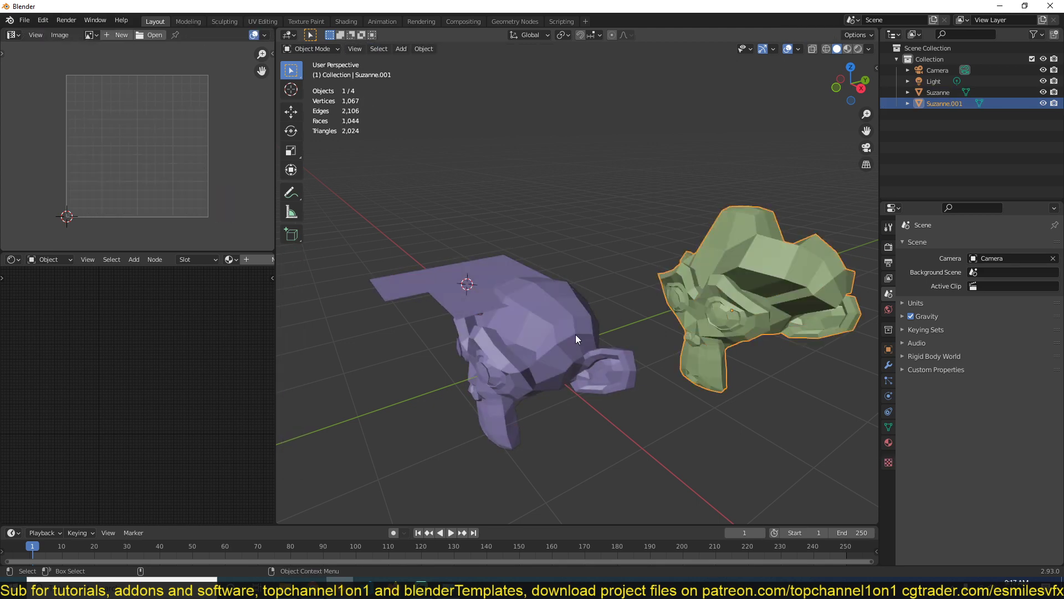
# - Orbit around both monkeys to compare them again, ending with Suzanne.001 selected
pyautogui.click(509, 334)
pyautogui.press('Tab')
pyautogui.press('Tab')
pyautogui.click(770, 284)
pyautogui.moveTo(577, 312)
pyautogui.mouseDown(button='middle')
pyautogui.moveTo(454, 295)
pyautogui.moveTo(520, 356)
pyautogui.moveTo(614, 351)
pyautogui.mouseUp(button='middle')
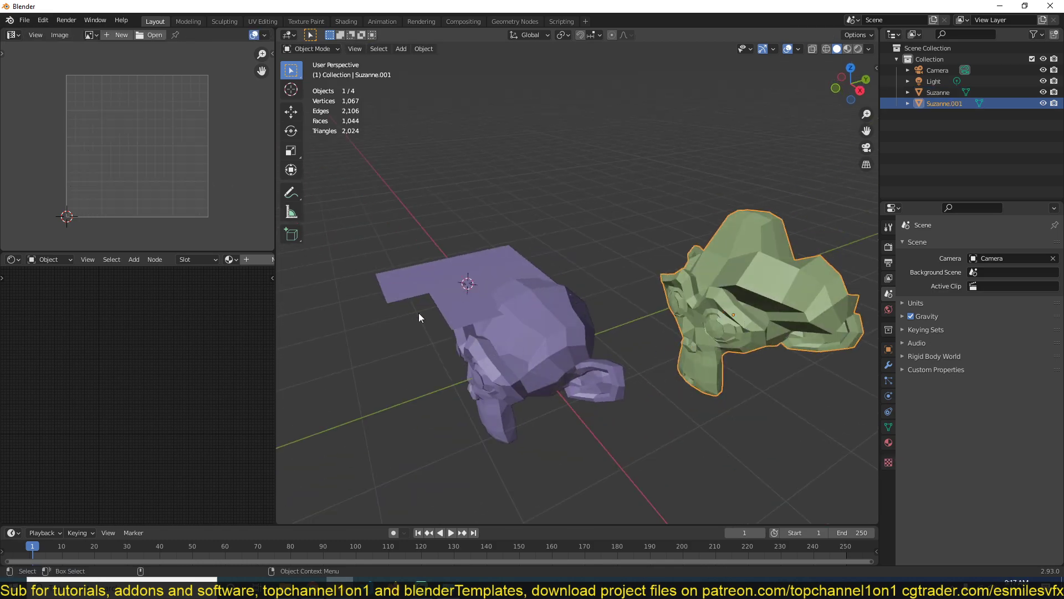
pyautogui.click(570, 336)
pyautogui.moveTo(488, 319); pyautogui.dragTo(583, 316, button='middle')
pyautogui.press('Tab')
pyautogui.press('Tab')
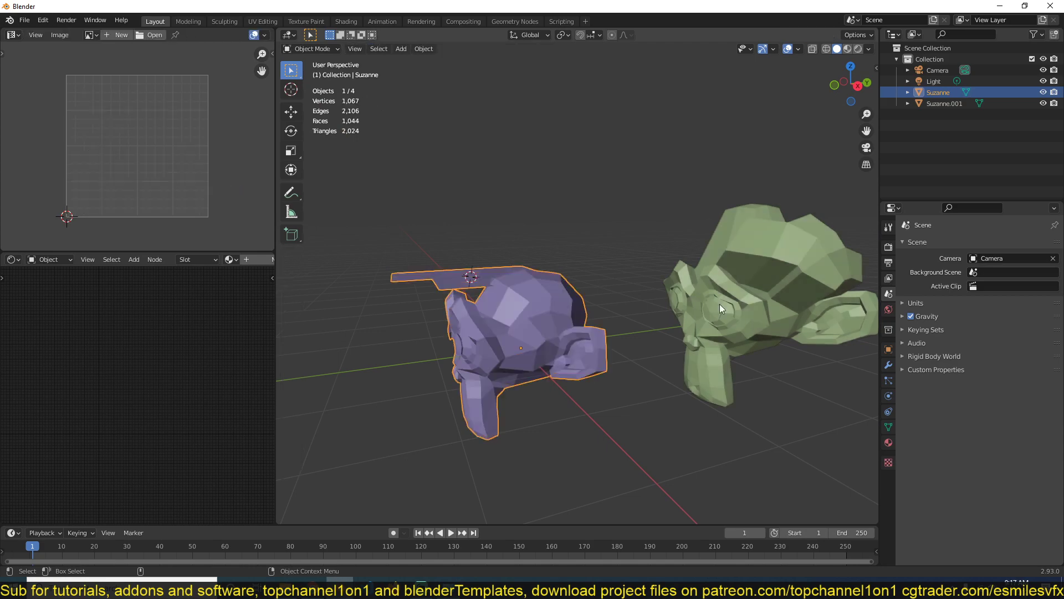
pyautogui.click(719, 304)
pyautogui.press('Tab')
pyautogui.press('Tab')
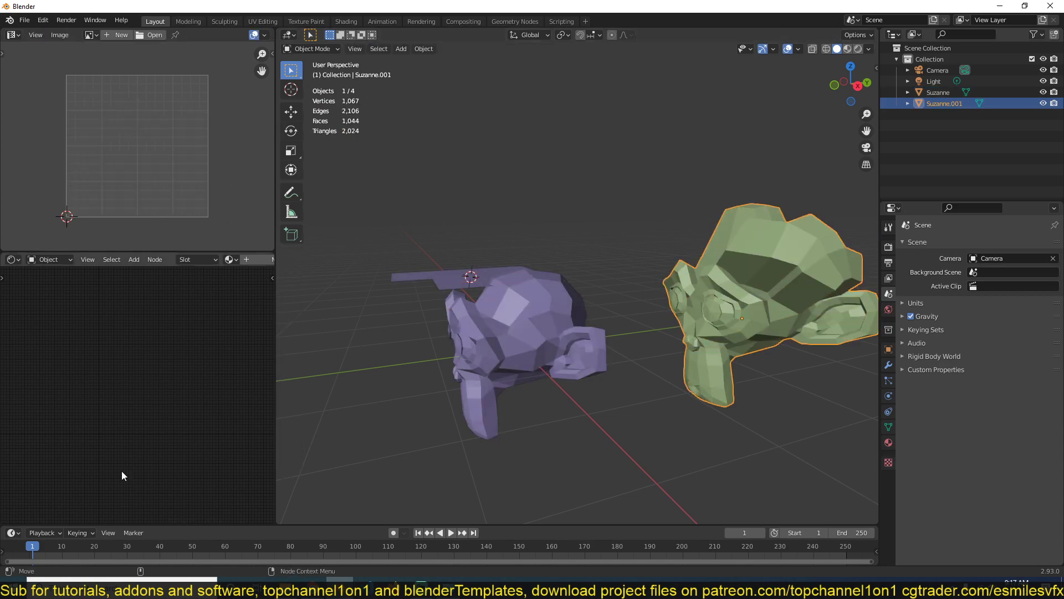